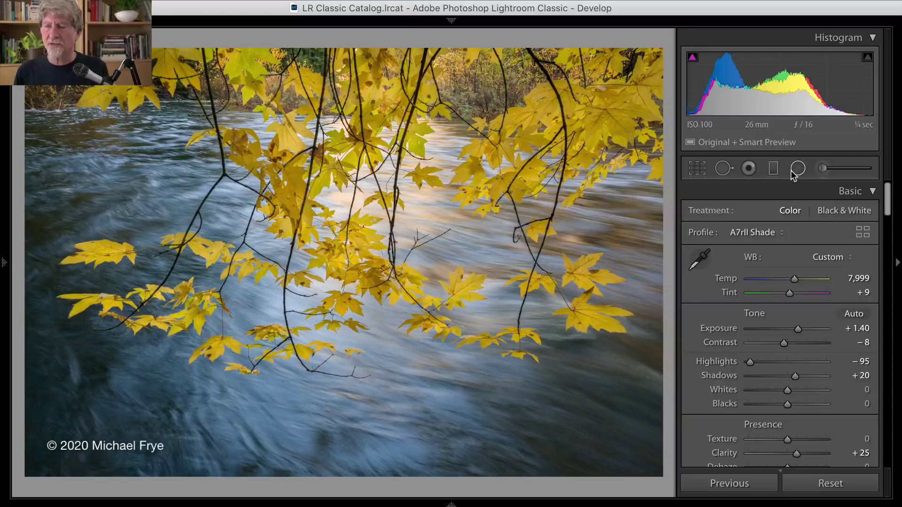
- Brush a new adjustment over the central leaves and nearby water, and try a Hue shift of 87.1 before resetting it
{"action": "left_click", "coordinate": [822, 171]}
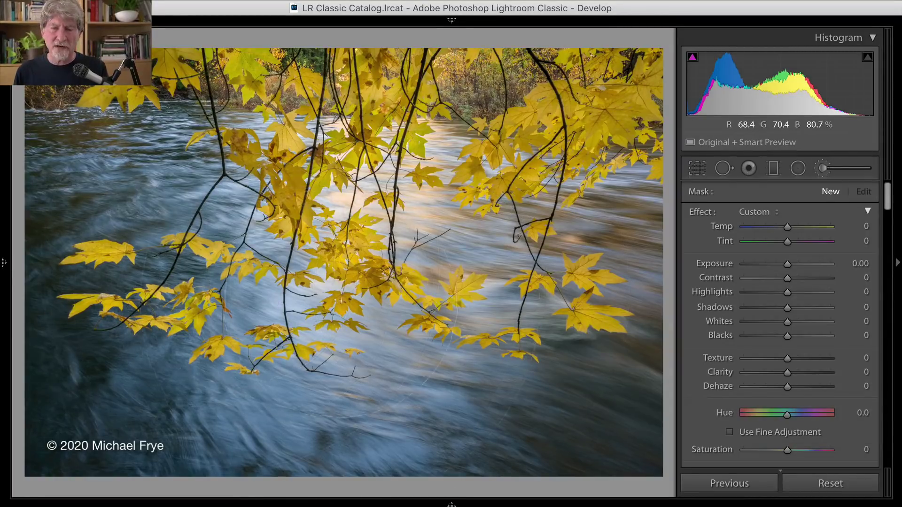
{"action": "mouse_move", "coordinate": [273, 301]}
{"action": "left_mouse_down"}
{"action": "mouse_move", "coordinate": [212, 282]}
{"action": "mouse_move", "coordinate": [160, 375]}
{"action": "mouse_move", "coordinate": [141, 371]}
{"action": "left_mouse_up"}
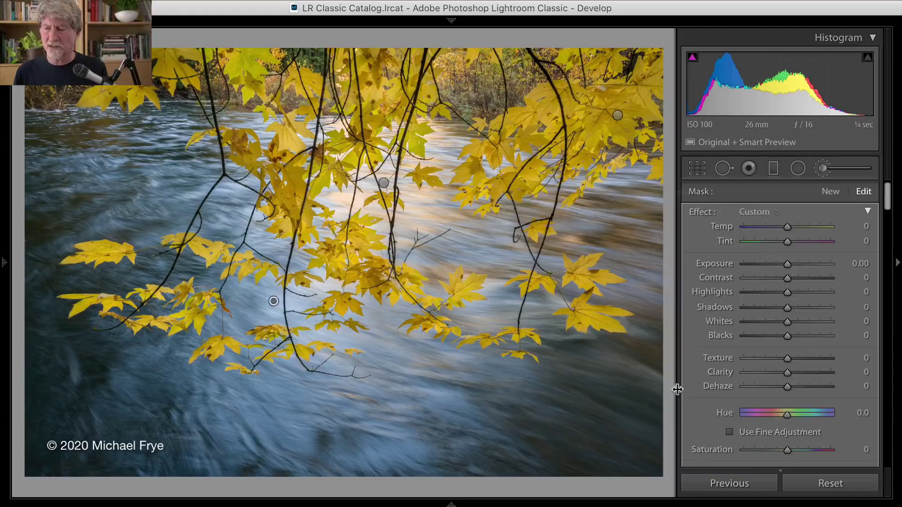
{"action": "left_click_drag", "start_coordinate": [784, 416], "coordinate": [808, 418]}
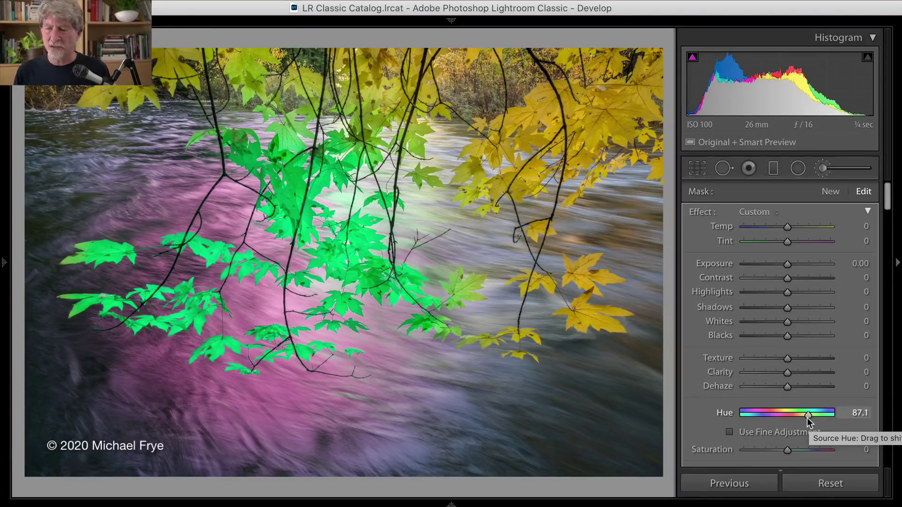
{"action": "double_click", "coordinate": [807, 416]}
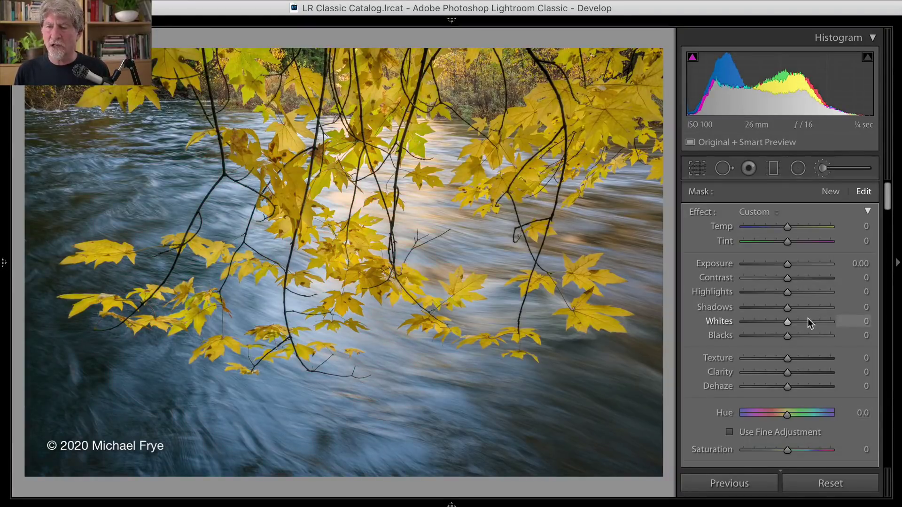
- Set the brushed area's Temp to 100, try a strong green Tint, and undo the tint change
{"action": "left_click_drag", "start_coordinate": [787, 229], "coordinate": [830, 229]}
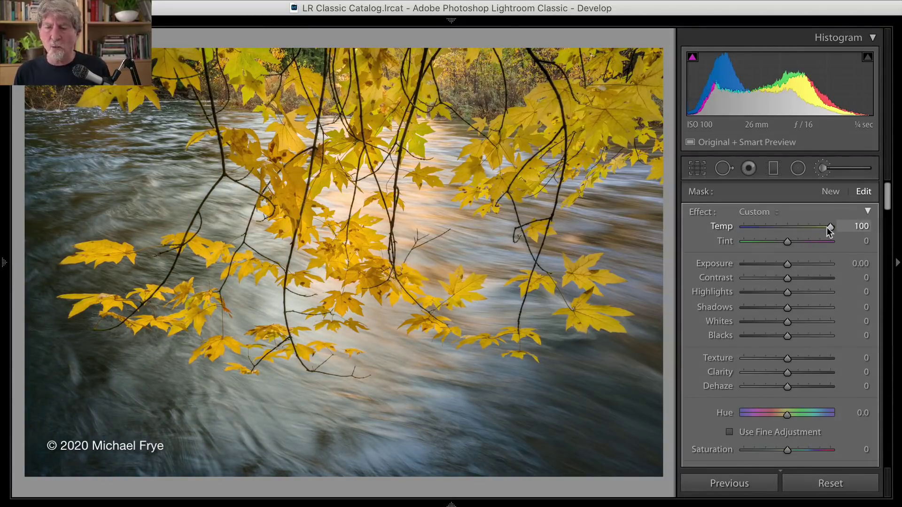
{"action": "left_click_drag", "start_coordinate": [827, 228], "coordinate": [746, 245]}
{"action": "key", "text": "ctrl+z"}
{"action": "key", "text": "ctrl+z"}
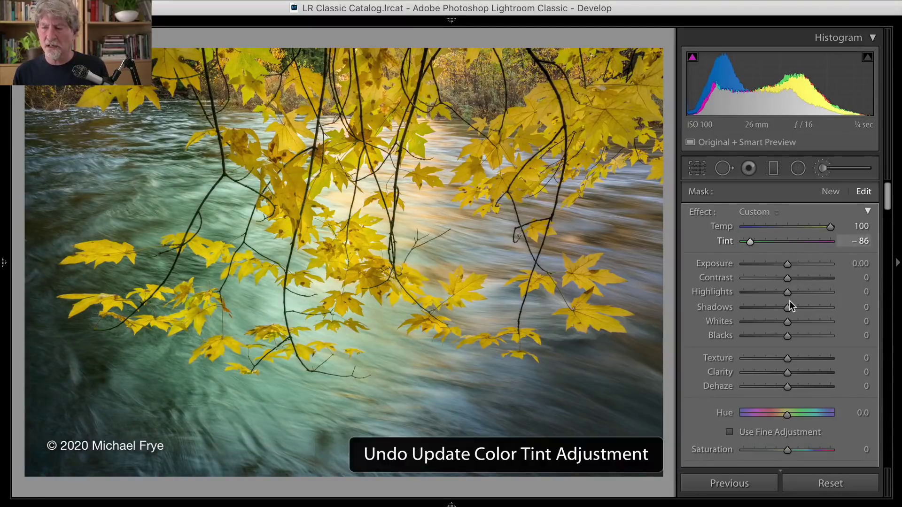
- Try color tints with hues 340, 257 and 19 on the brushed area, and clear the color again
{"action": "scroll", "coordinate": [789, 301], "scroll_direction": "down", "scroll_amount": 3}
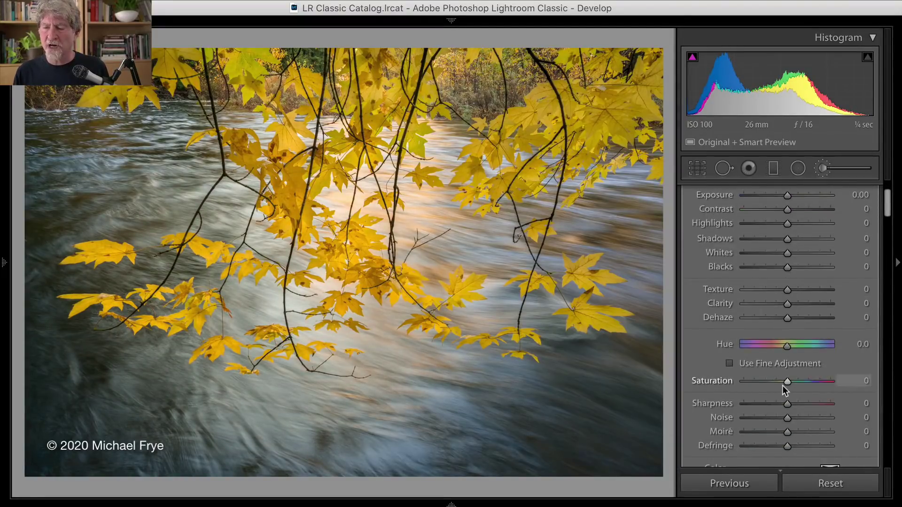
{"action": "scroll", "coordinate": [782, 385], "scroll_direction": "down", "scroll_amount": 3}
{"action": "left_click", "coordinate": [829, 378]}
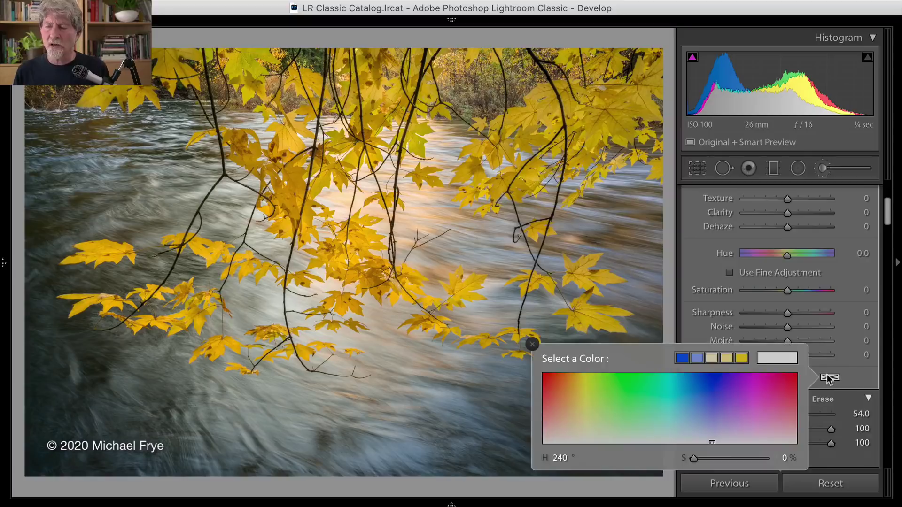
{"action": "left_click", "coordinate": [782, 379]}
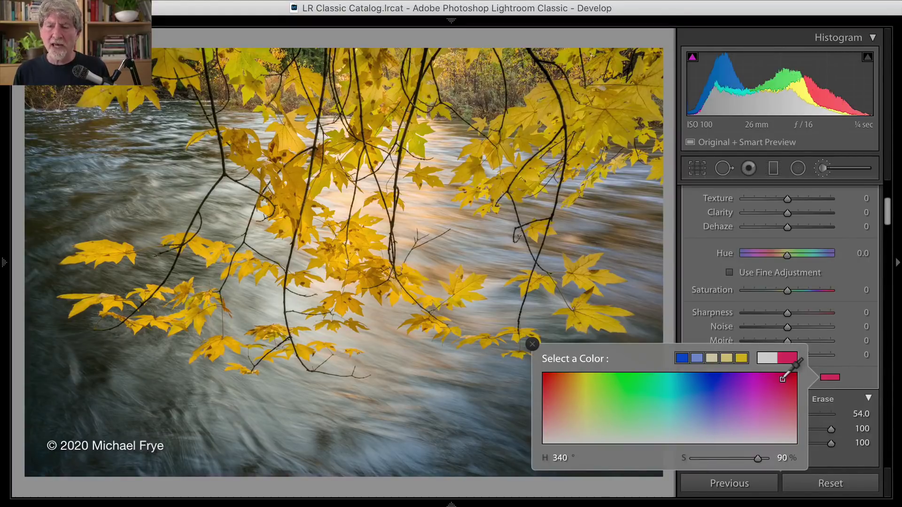
{"action": "left_click", "coordinate": [724, 384]}
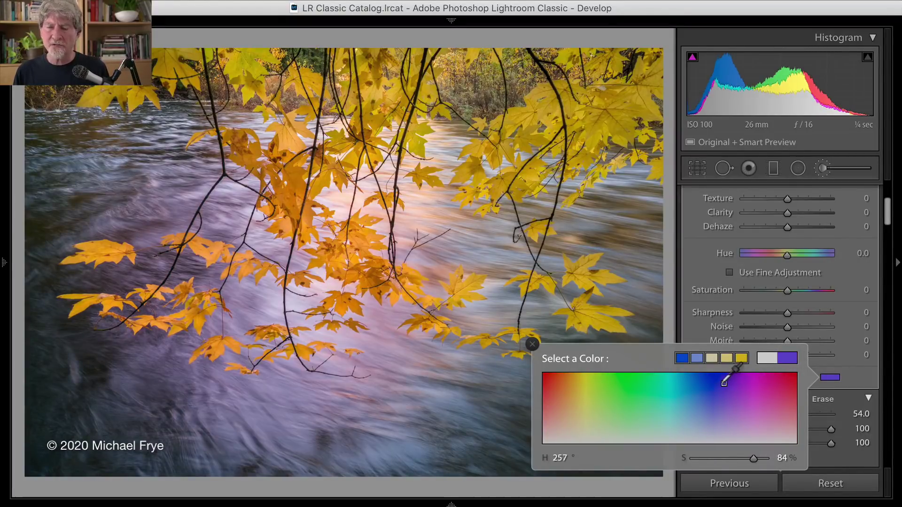
{"action": "left_click_drag", "start_coordinate": [724, 383], "coordinate": [592, 373]}
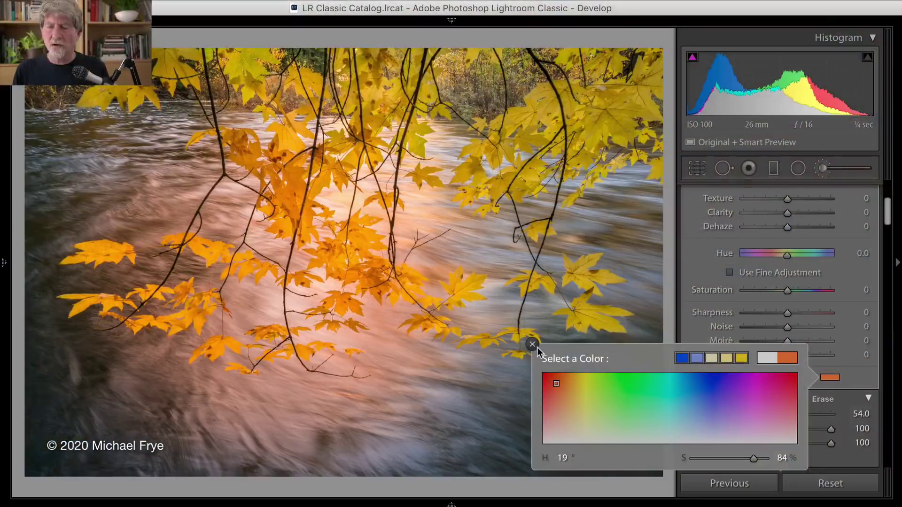
{"action": "left_click", "coordinate": [533, 346]}
{"action": "double_click", "coordinate": [721, 380]}
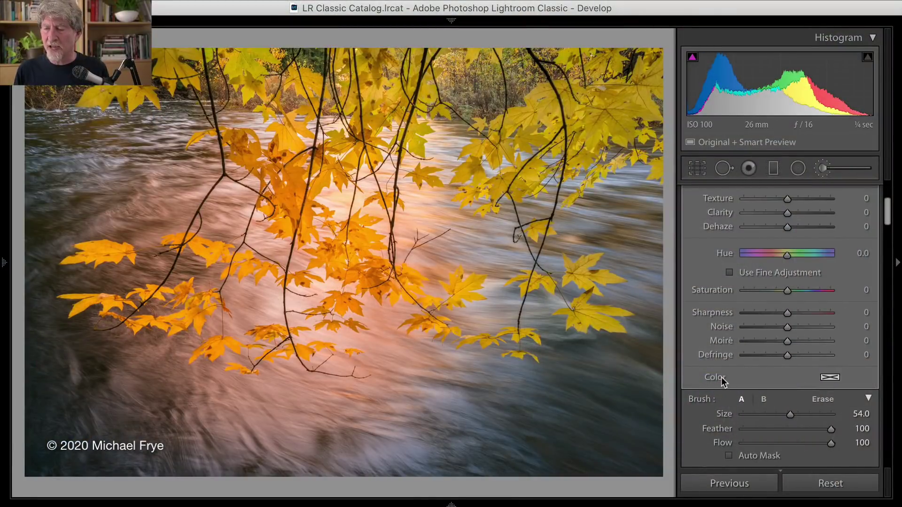
- Try shifting the brushed area's Hue so the yellow leaves turn magenta, and delete this brush adjustment
{"action": "left_click_drag", "start_coordinate": [784, 255], "coordinate": [765, 258]}
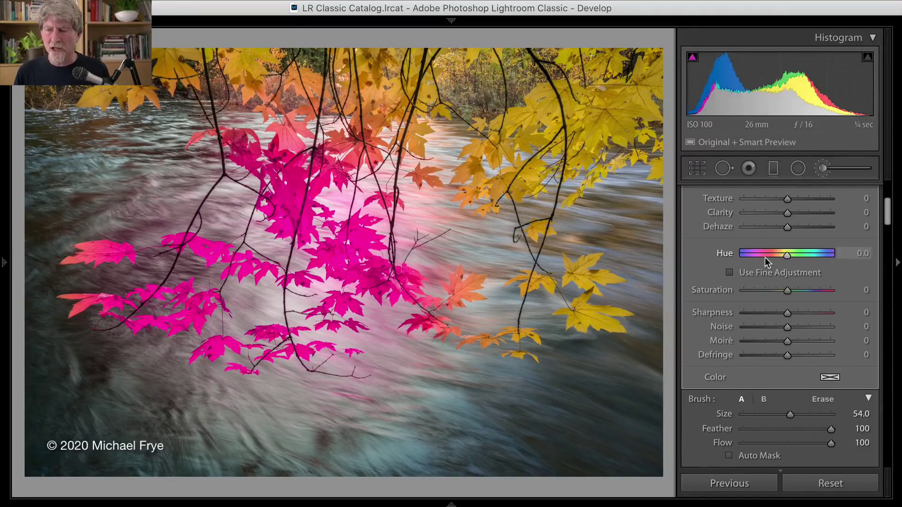
{"action": "double_click", "coordinate": [766, 255]}
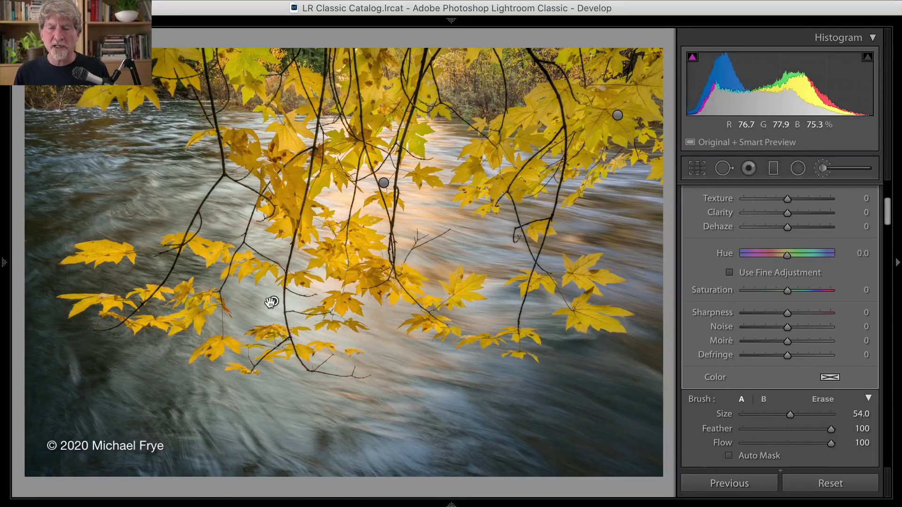
{"action": "mouse_move", "coordinate": [273, 302]}
{"action": "key", "text": "Delete"}
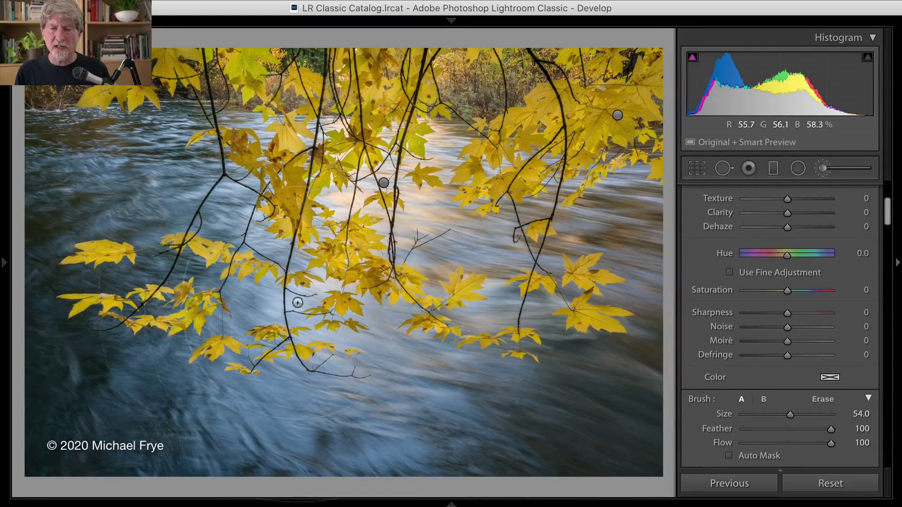
- Reduce the brush size to 42 and paint a test area over the lower leaves and water
{"action": "scroll", "coordinate": [243, 303], "scroll_direction": "down", "scroll_amount": 3}
{"action": "scroll", "coordinate": [251, 306], "scroll_direction": "down", "scroll_amount": 2}
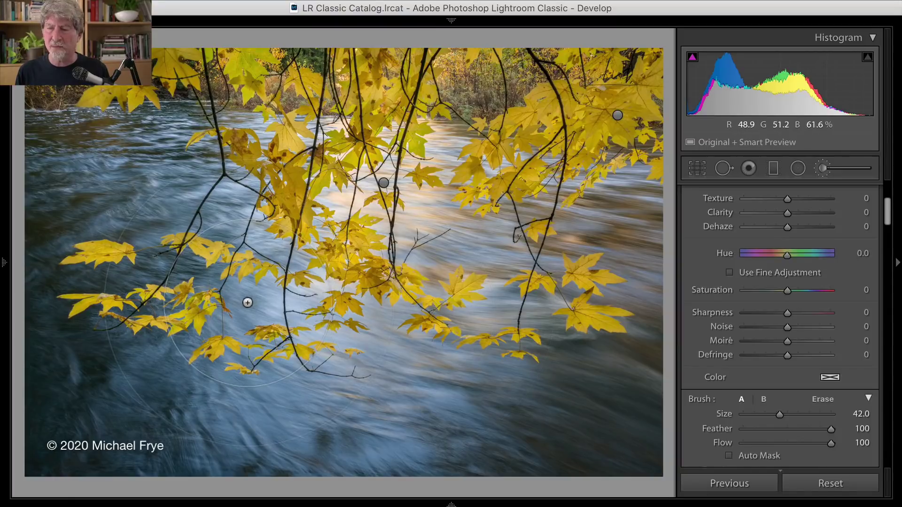
{"action": "key", "text": "space"}
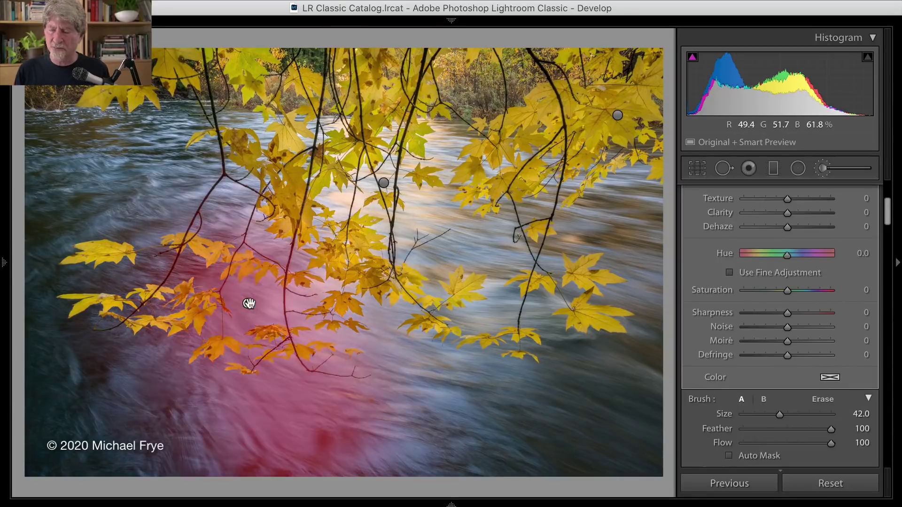
- Paint a brush adjustment with Hue -103.1 over the central and lower leaves and the water around them, and reset its Hue
{"action": "left_click_drag", "start_coordinate": [249, 303], "coordinate": [293, 200]}
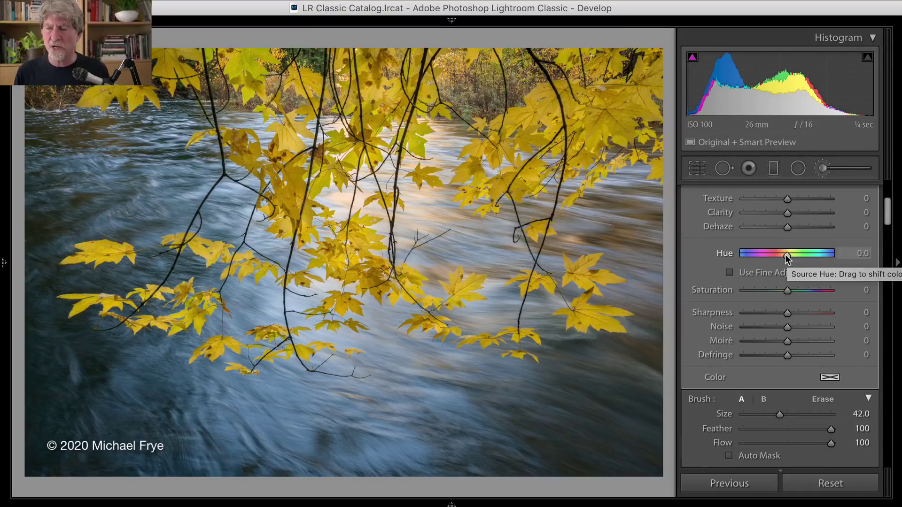
{"action": "left_click_drag", "start_coordinate": [785, 256], "coordinate": [759, 256]}
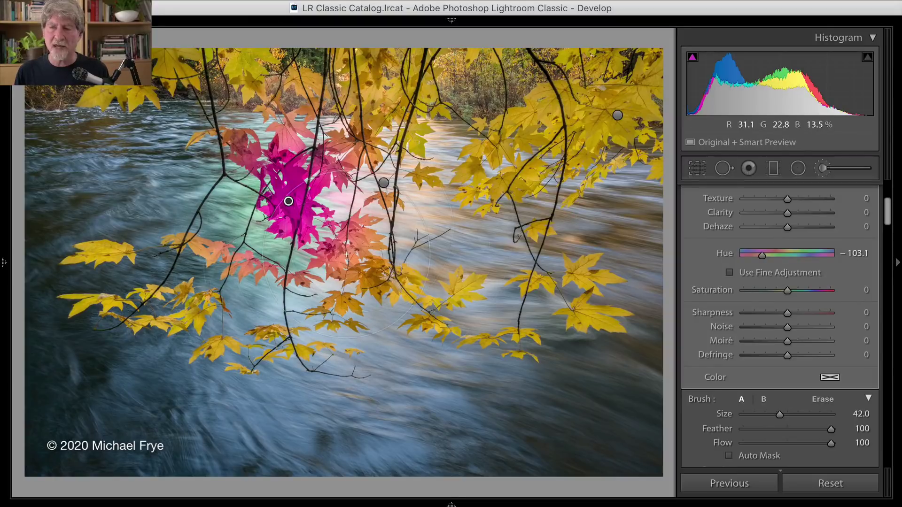
{"action": "mouse_move", "coordinate": [346, 254]}
{"action": "left_mouse_down"}
{"action": "mouse_move", "coordinate": [230, 198]}
{"action": "mouse_move", "coordinate": [197, 277]}
{"action": "mouse_move", "coordinate": [357, 263]}
{"action": "mouse_move", "coordinate": [243, 297]}
{"action": "mouse_move", "coordinate": [178, 348]}
{"action": "mouse_move", "coordinate": [108, 282]}
{"action": "left_mouse_up"}
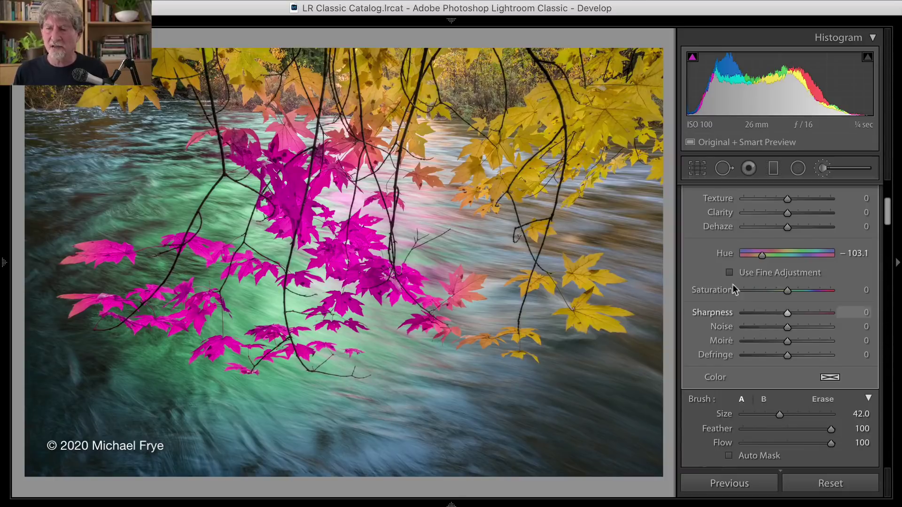
{"action": "double_click", "coordinate": [723, 255]}
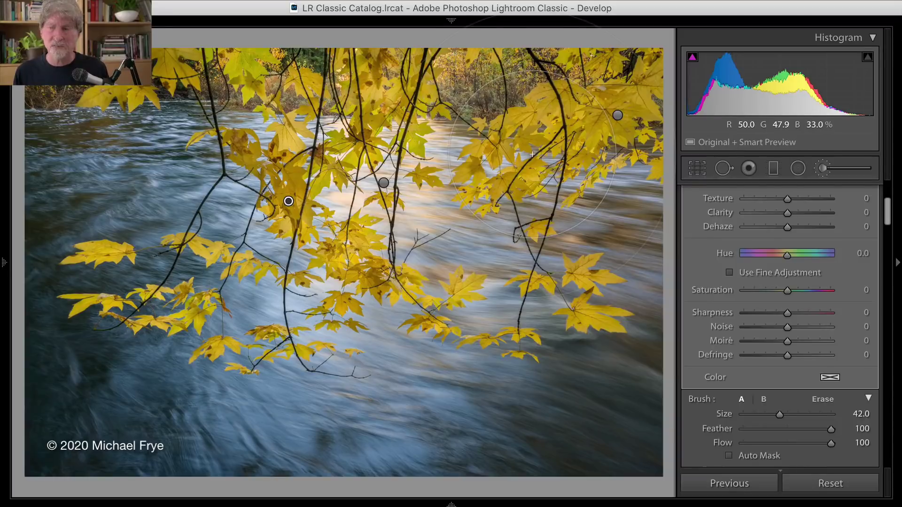
- Leave the adjustment brush, try an HSL Yellow hue of -100 on the whole photo, and undo it
{"action": "left_click", "coordinate": [817, 172]}
{"action": "scroll", "coordinate": [798, 404], "scroll_direction": "down", "scroll_amount": 10}
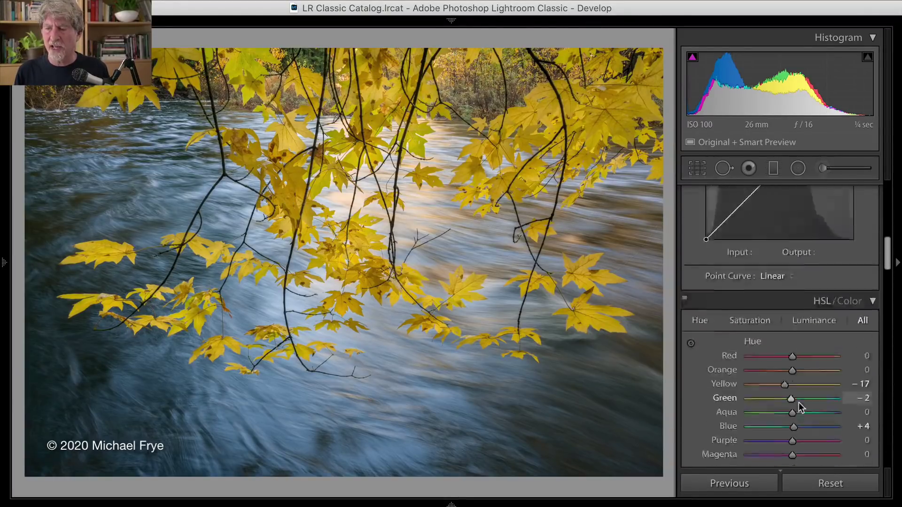
{"action": "scroll", "coordinate": [798, 405], "scroll_direction": "up", "scroll_amount": 5}
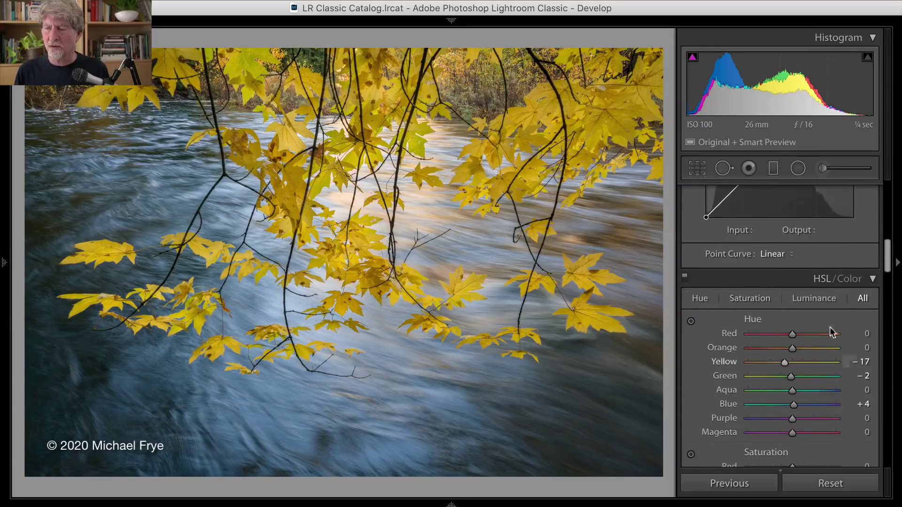
{"action": "left_click", "coordinate": [846, 280]}
{"action": "left_click", "coordinate": [819, 280]}
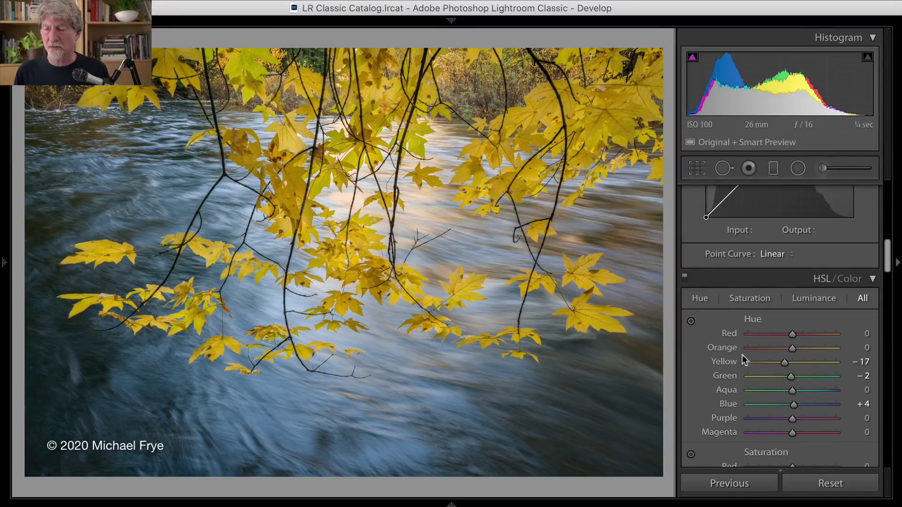
{"action": "left_click_drag", "start_coordinate": [781, 366], "coordinate": [737, 367]}
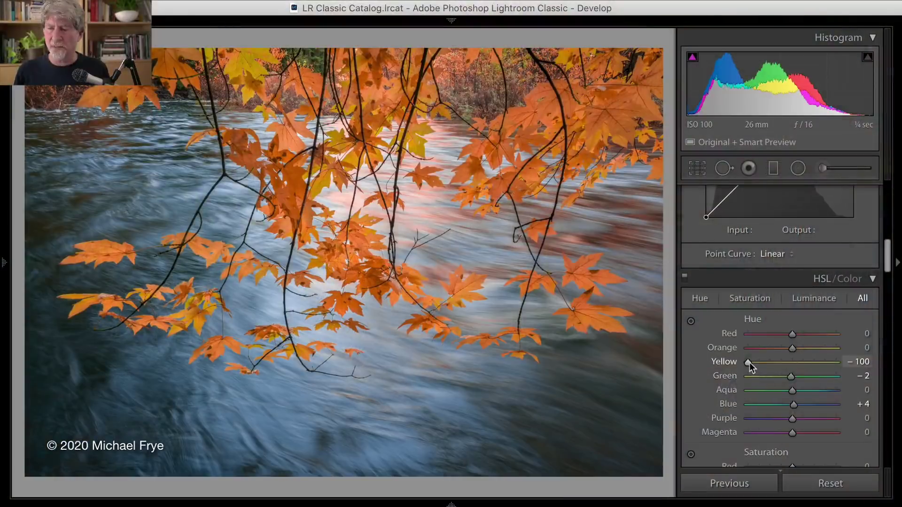
{"action": "key", "text": "super+z"}
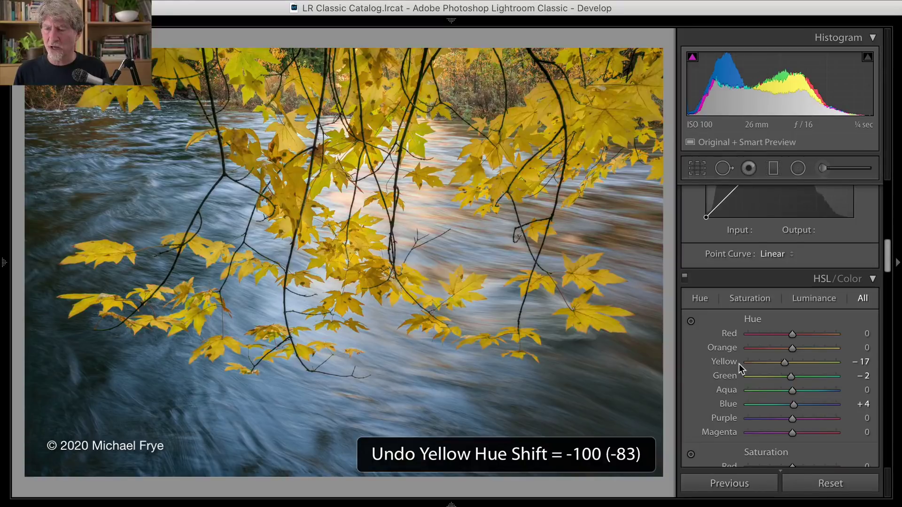
- Return to the adjustment brush and delete the adjustment pinned on the central leaves
{"action": "left_click", "coordinate": [823, 169]}
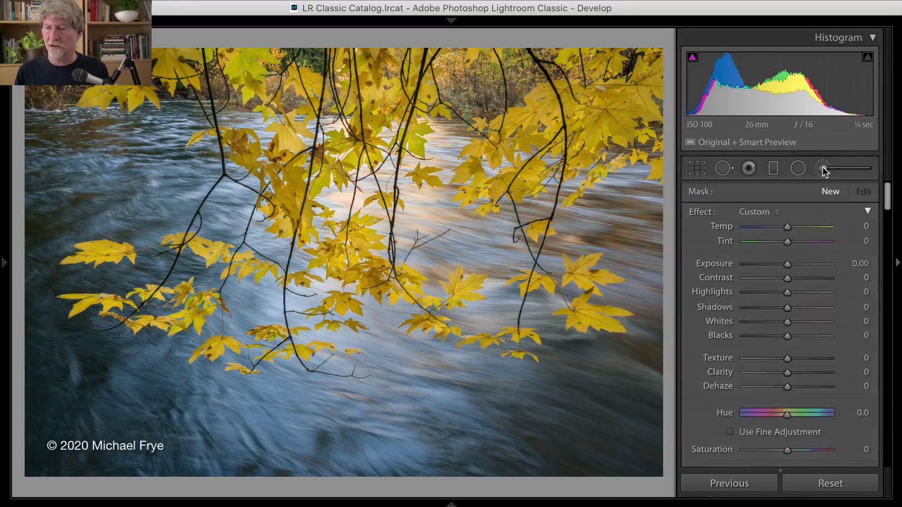
{"action": "left_click", "coordinate": [288, 201]}
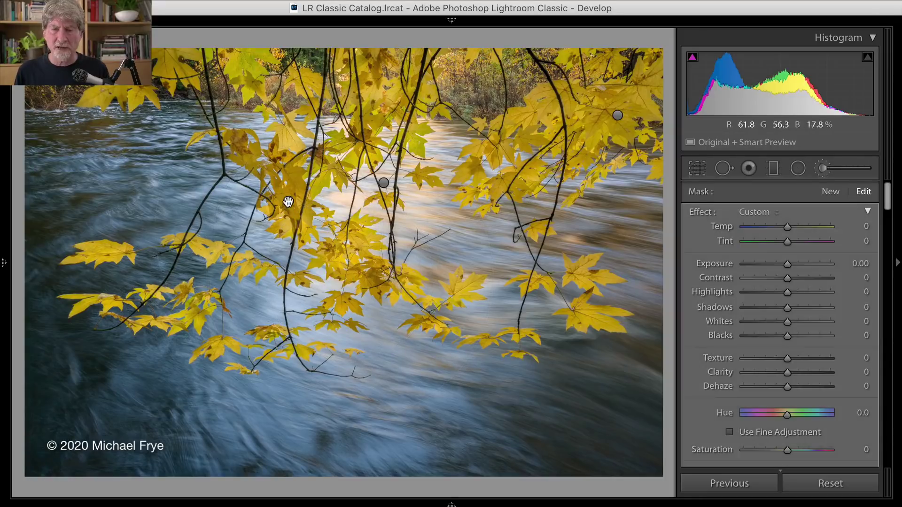
{"action": "key", "text": "Delete"}
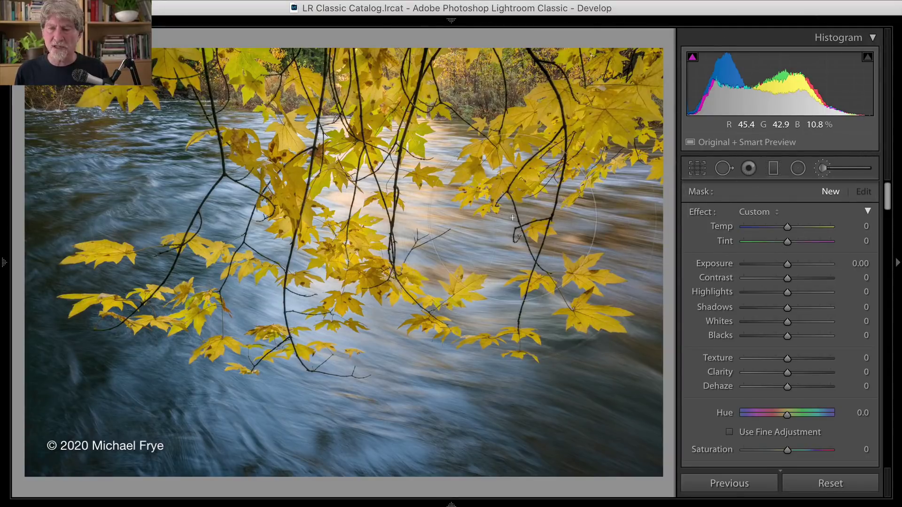
- Paint a new brush mask over all the leaves and most of the water, checking its coverage with the mask overlay
{"action": "key", "text": "o"}
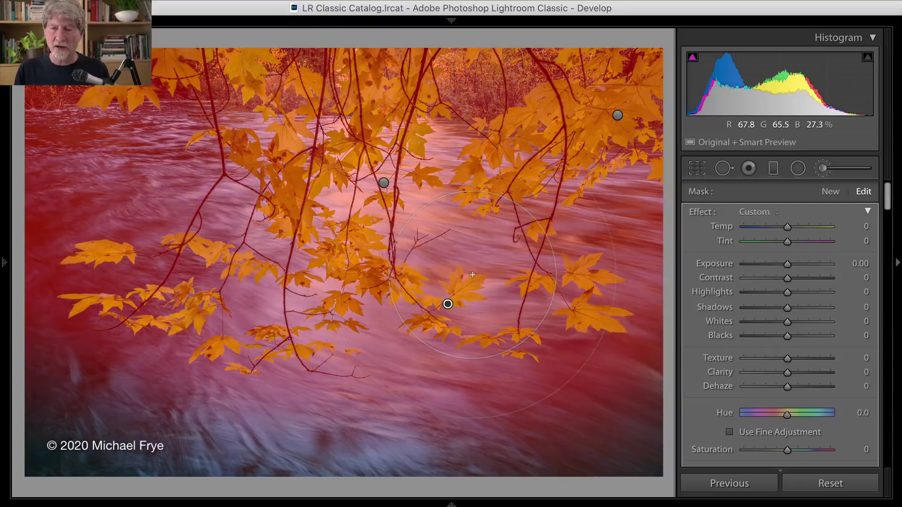
{"action": "key", "text": "o"}
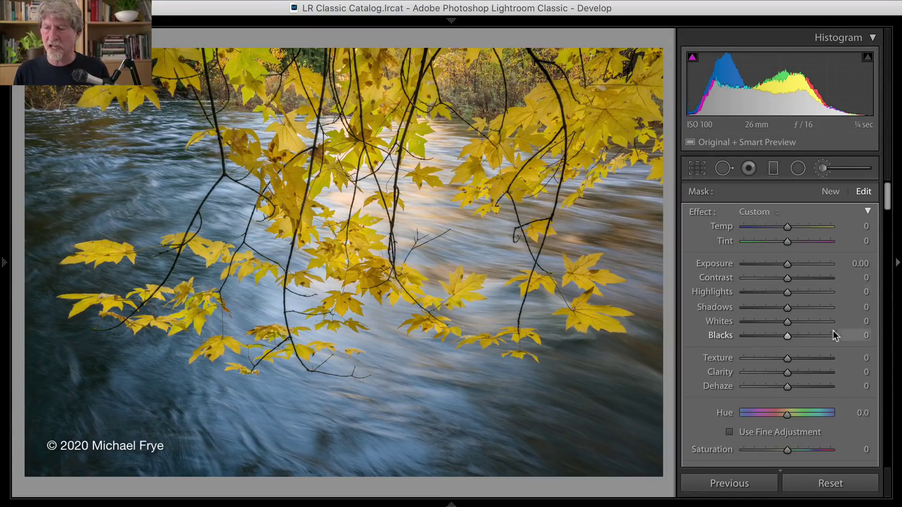
- Set the Range Mask of the new brush adjustment to Color
{"action": "scroll", "coordinate": [789, 387], "scroll_direction": "down", "scroll_amount": 5}
{"action": "scroll", "coordinate": [789, 386], "scroll_direction": "down", "scroll_amount": 3}
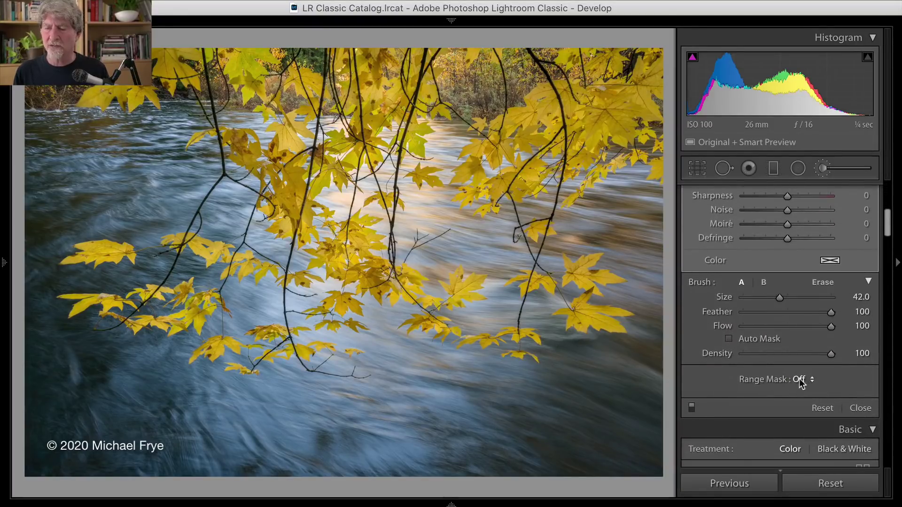
{"action": "left_click", "coordinate": [801, 381]}
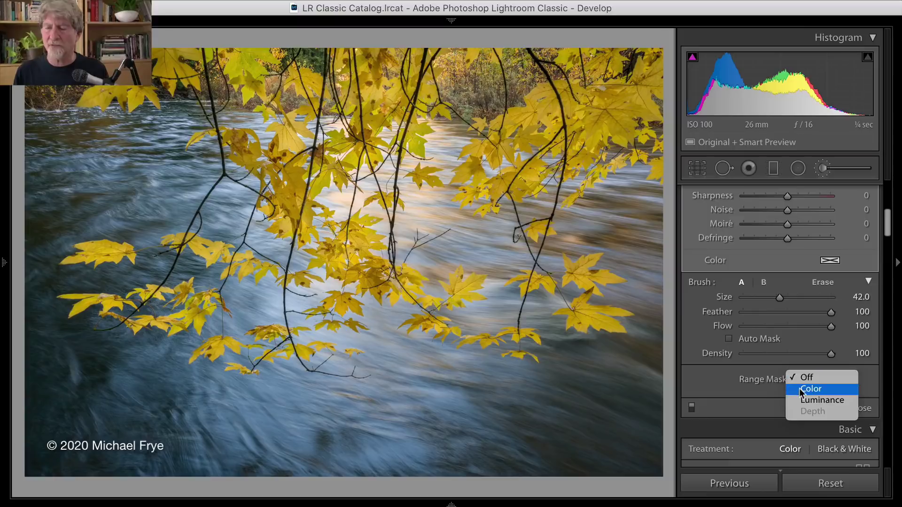
{"action": "left_click", "coordinate": [804, 389]}
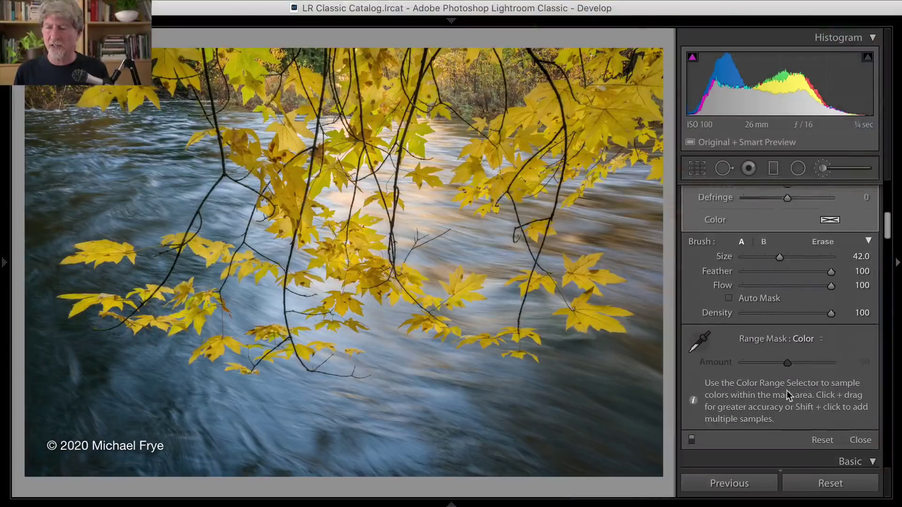
{"action": "scroll", "coordinate": [787, 390], "scroll_direction": "down", "scroll_amount": 1}
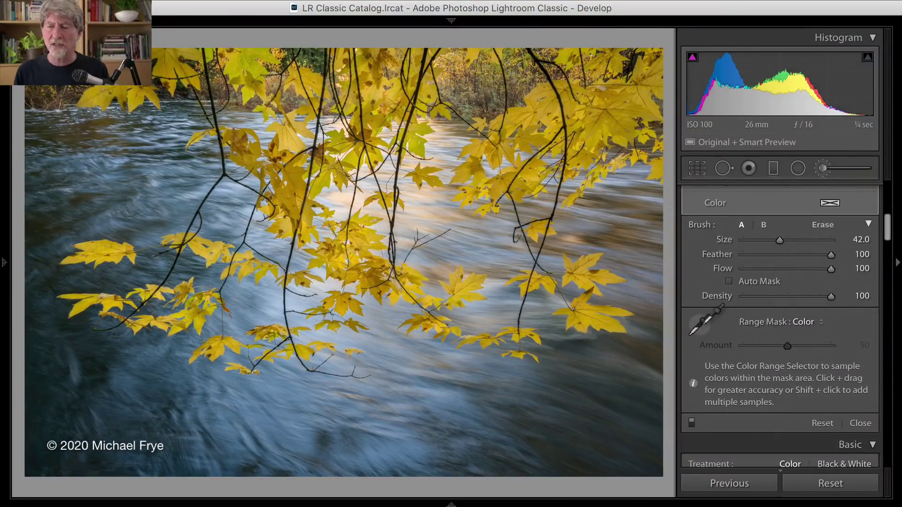
- Sample the yellow of the central leaves for the color range mask and lower its Amount to 11
{"action": "left_click", "coordinate": [701, 325]}
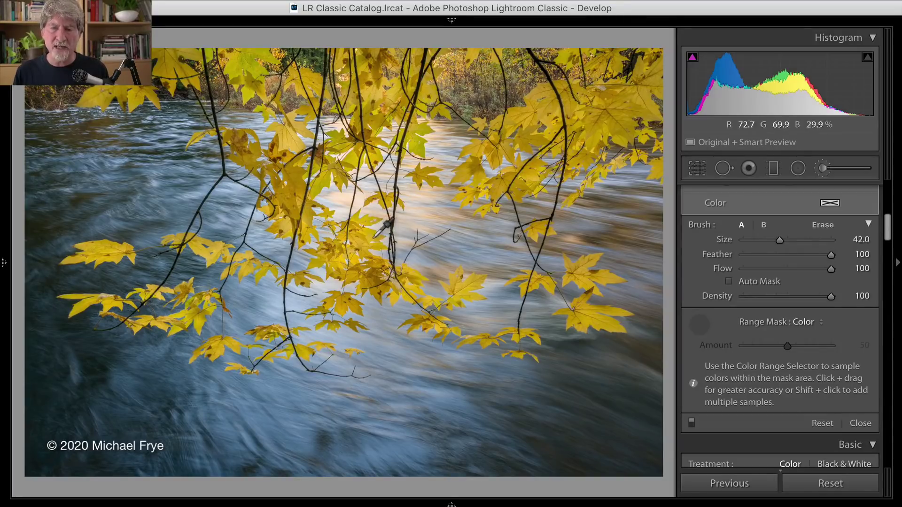
{"action": "left_click", "coordinate": [377, 233]}
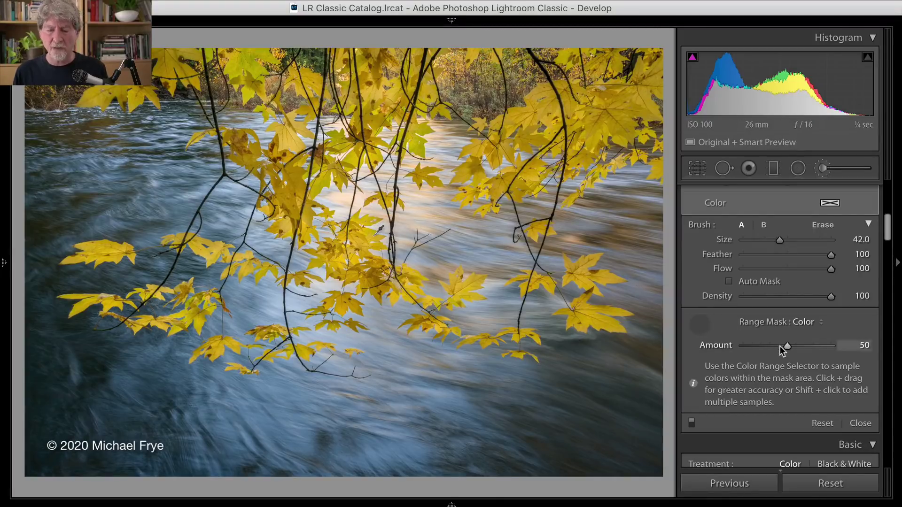
{"action": "left_click_drag", "start_coordinate": [785, 348], "coordinate": [754, 348]}
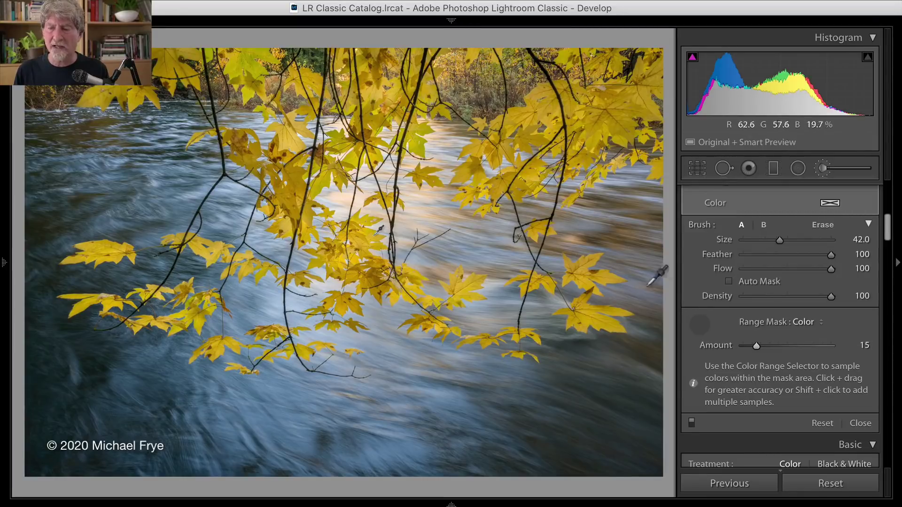
{"action": "left_click_drag", "start_coordinate": [754, 347], "coordinate": [749, 346]}
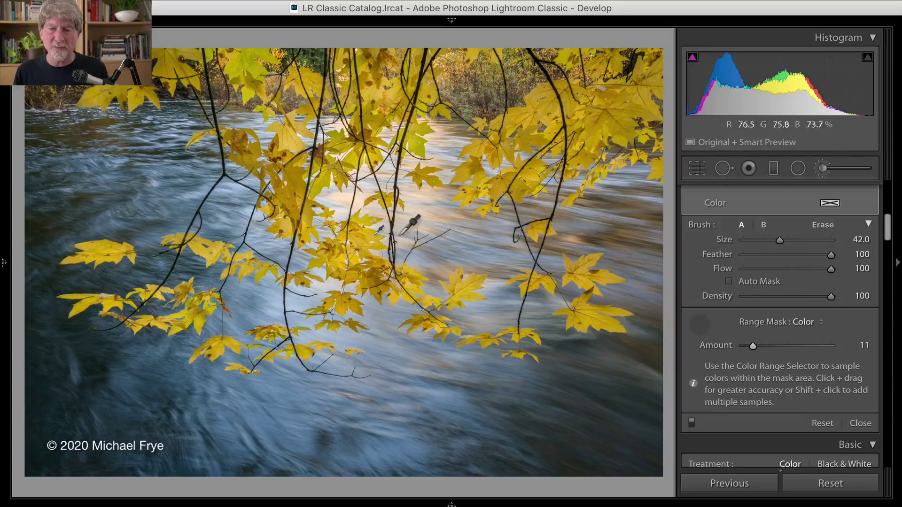
- Add a greener leaf in the upper middle as a second range mask sample and set Amount to 21 using the black-and-white mask preview
{"action": "left_click", "coordinate": [423, 145], "text": "shift"}
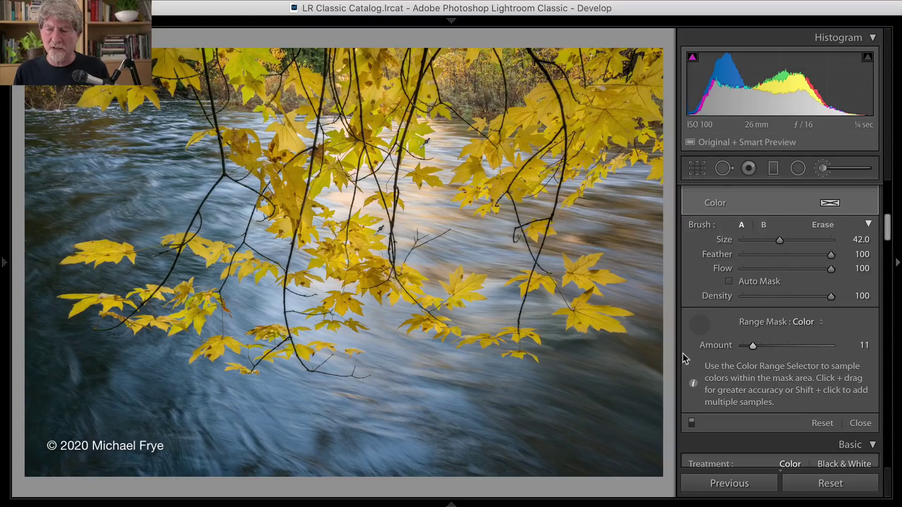
{"action": "left_click", "coordinate": [753, 346], "text": "alt"}
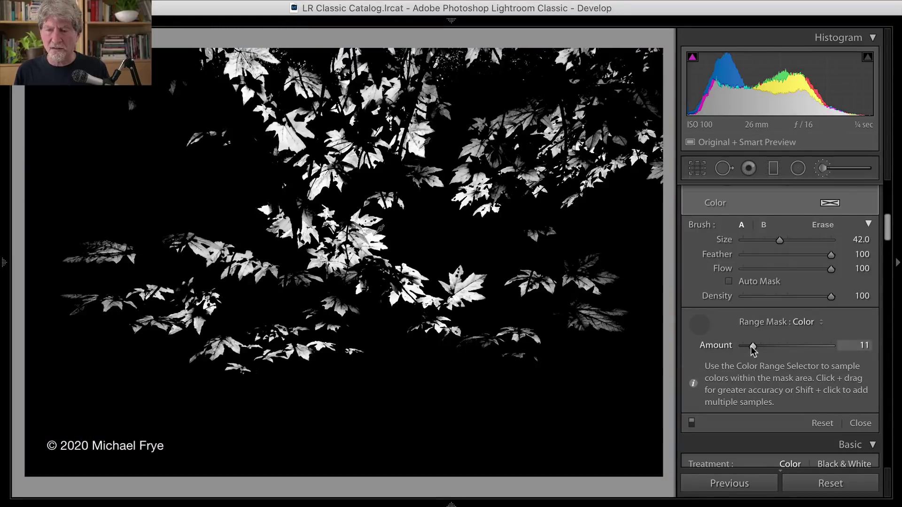
{"action": "left_click_drag", "start_coordinate": [755, 348], "coordinate": [761, 348]}
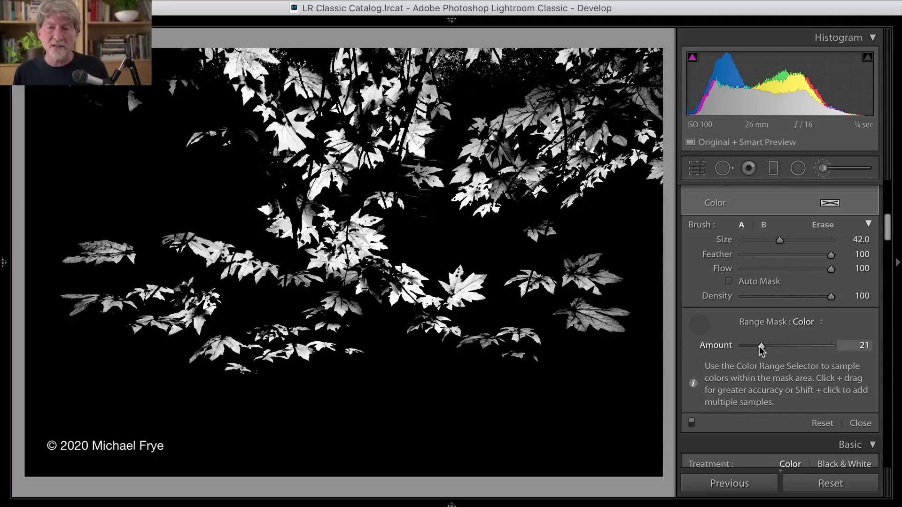
{"action": "left_click_drag", "start_coordinate": [761, 348], "coordinate": [761, 347]}
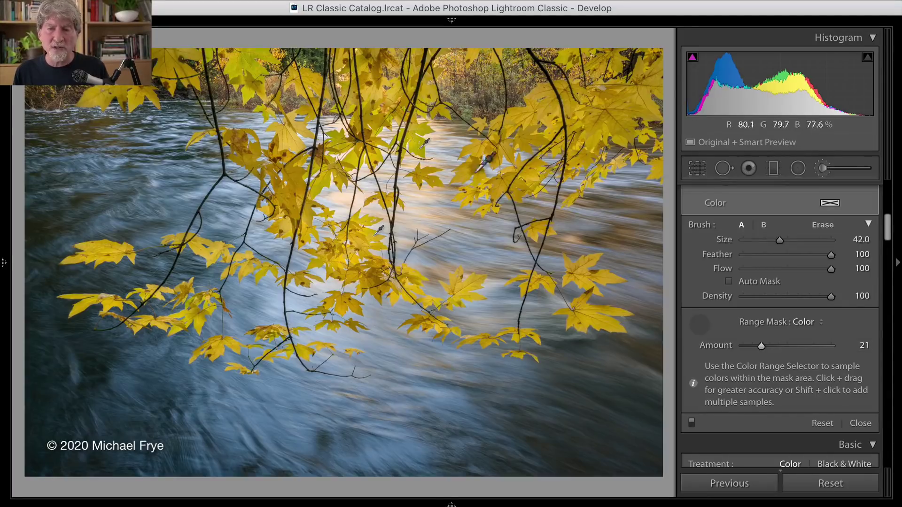
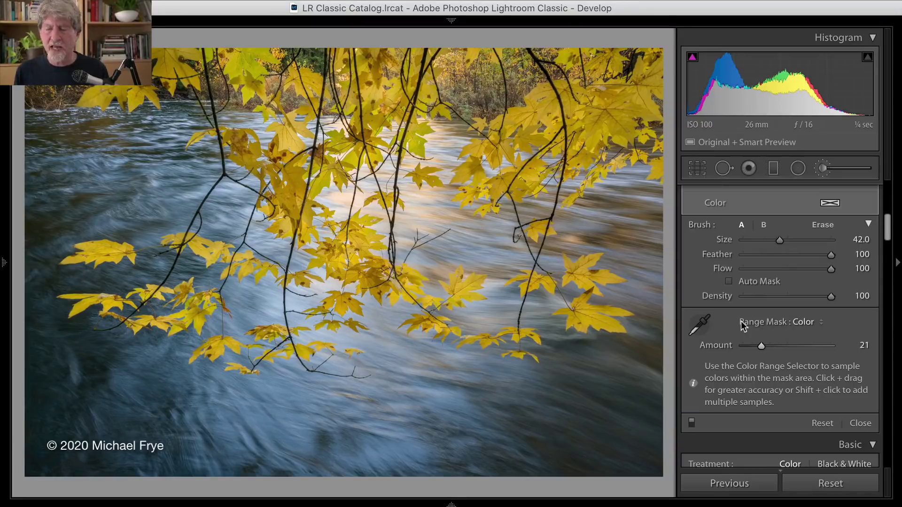
- Try a Temp of 100 on the masked leaves, compare it by undoing and redoing, and reset Temp
{"action": "scroll", "coordinate": [742, 324], "scroll_direction": "up", "scroll_amount": 10}
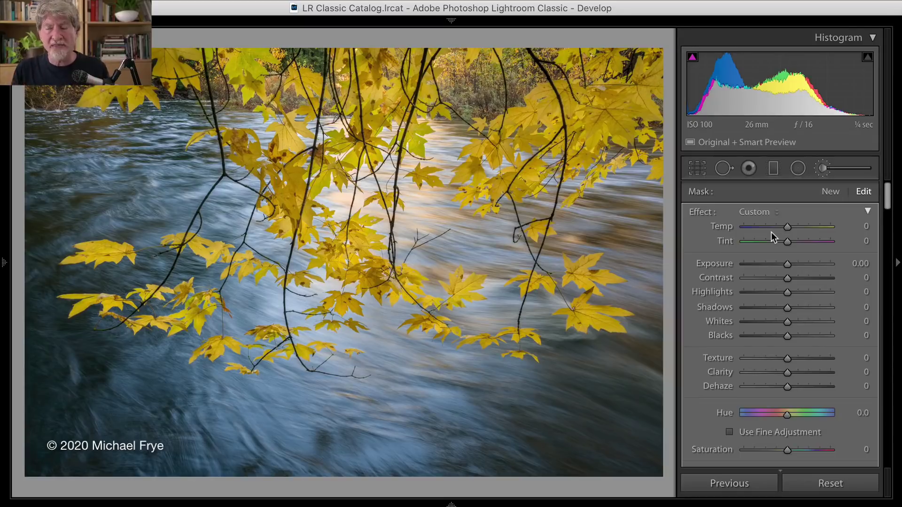
{"action": "left_click_drag", "start_coordinate": [785, 228], "coordinate": [835, 234]}
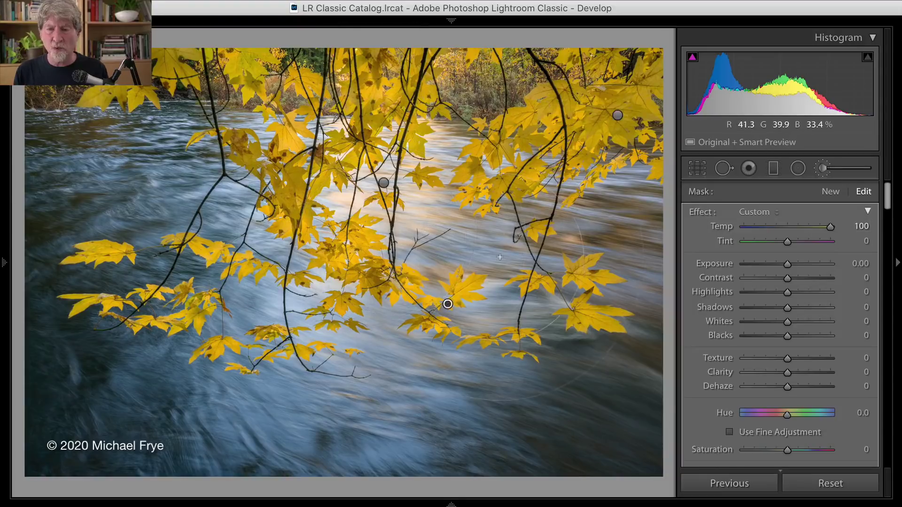
{"action": "key", "text": "ctrl+z"}
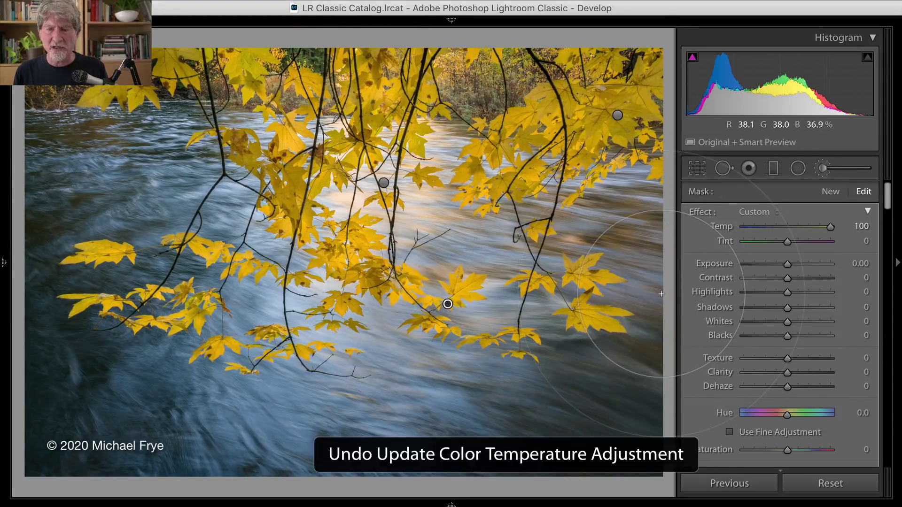
{"action": "key", "text": "ctrl+shift+z"}
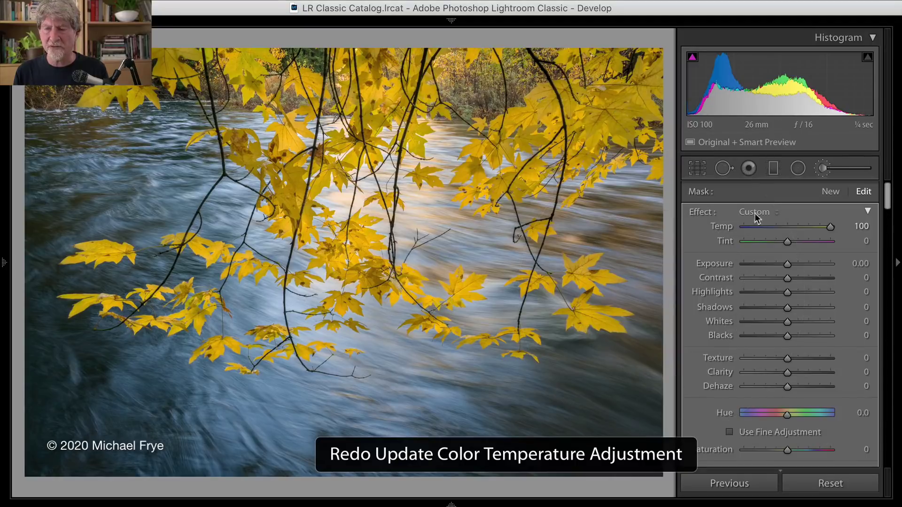
{"action": "double_click", "coordinate": [729, 226]}
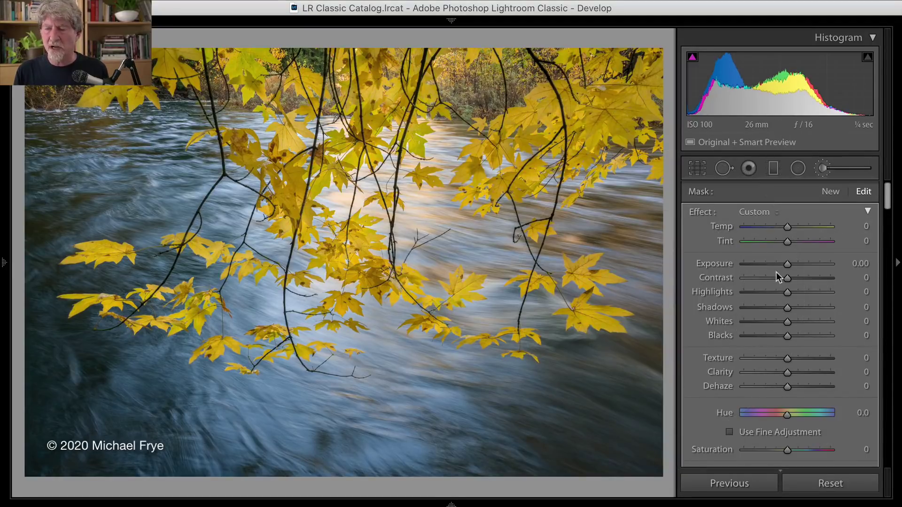
- Try red color tints on the masked leaves and settle on magenta with hue 323 and saturation 90%
{"action": "scroll", "coordinate": [777, 272], "scroll_direction": "down", "scroll_amount": 3}
{"action": "scroll", "coordinate": [776, 273], "scroll_direction": "down", "scroll_amount": 3}
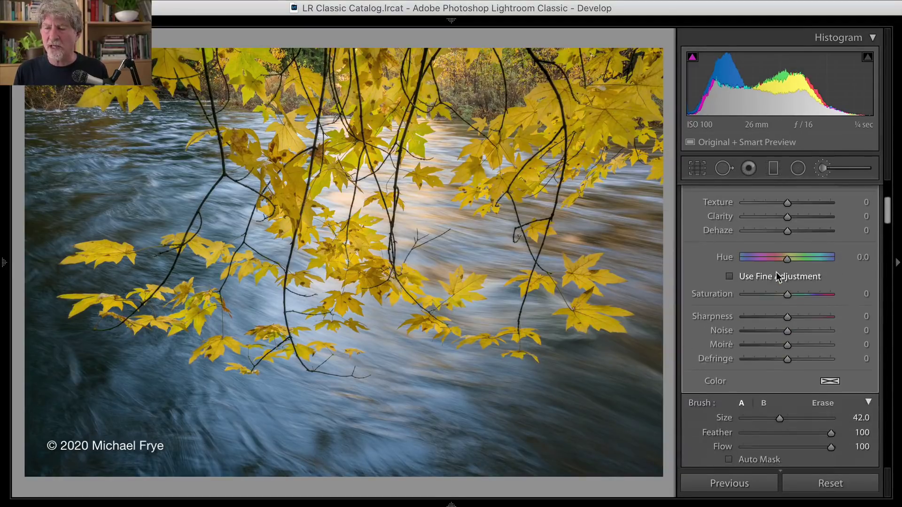
{"action": "left_click", "coordinate": [830, 382]}
{"action": "left_click", "coordinate": [787, 381]}
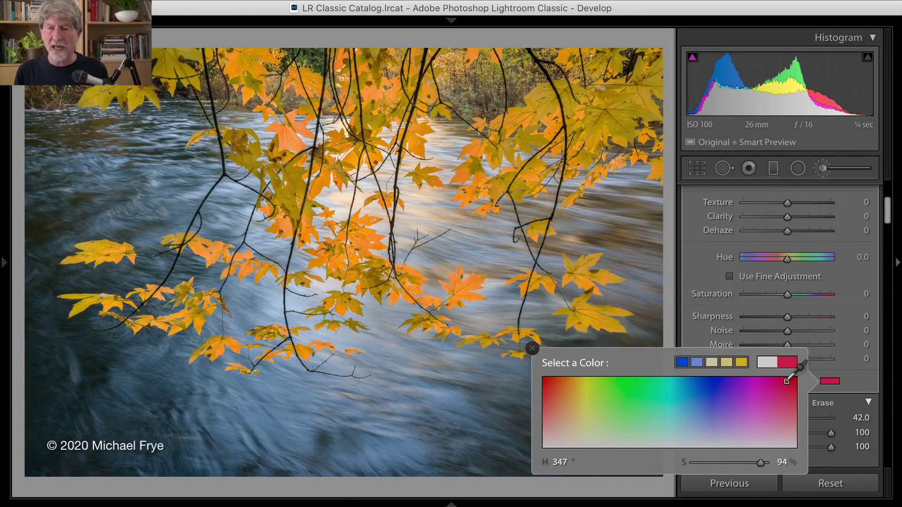
{"action": "left_click", "coordinate": [789, 389]}
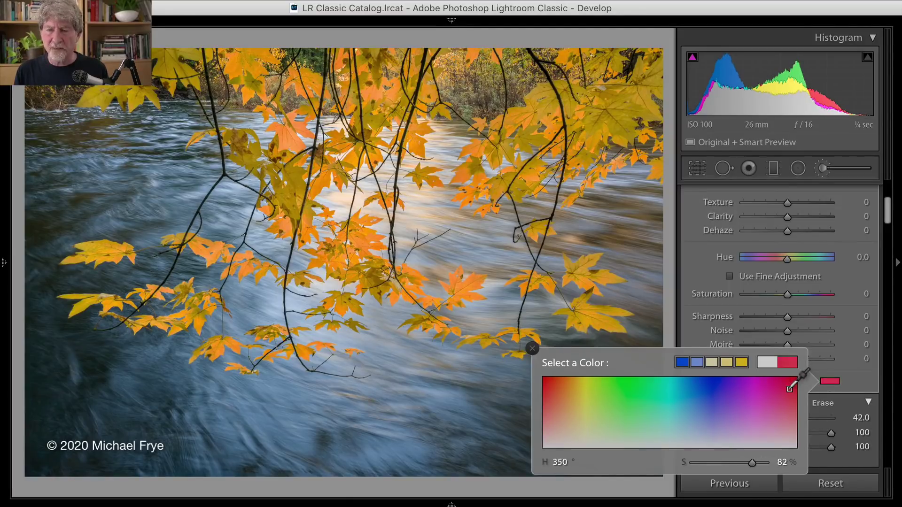
{"action": "left_click", "coordinate": [771, 384]}
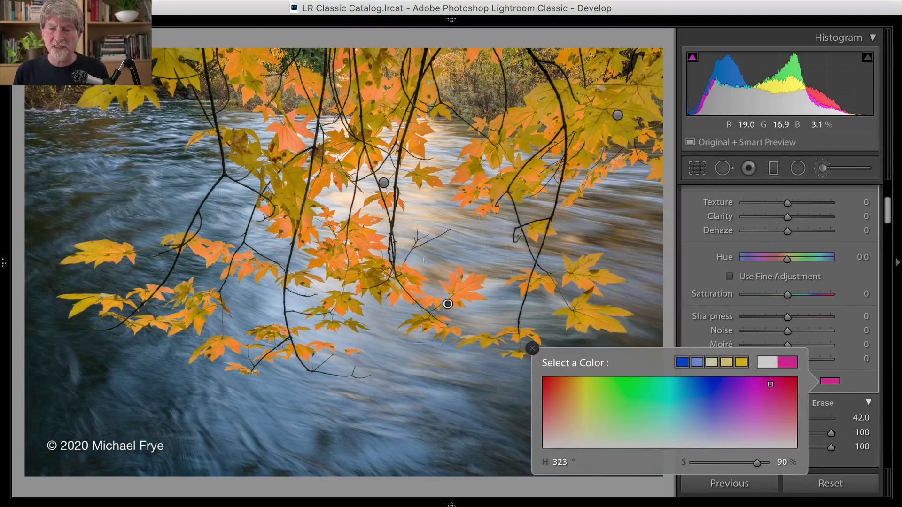
{"action": "left_click", "coordinate": [532, 350]}
- Add the darker yellow leaves in the upper middle as another sample for the color range mask
{"action": "scroll", "coordinate": [740, 339], "scroll_direction": "down", "scroll_amount": 3}
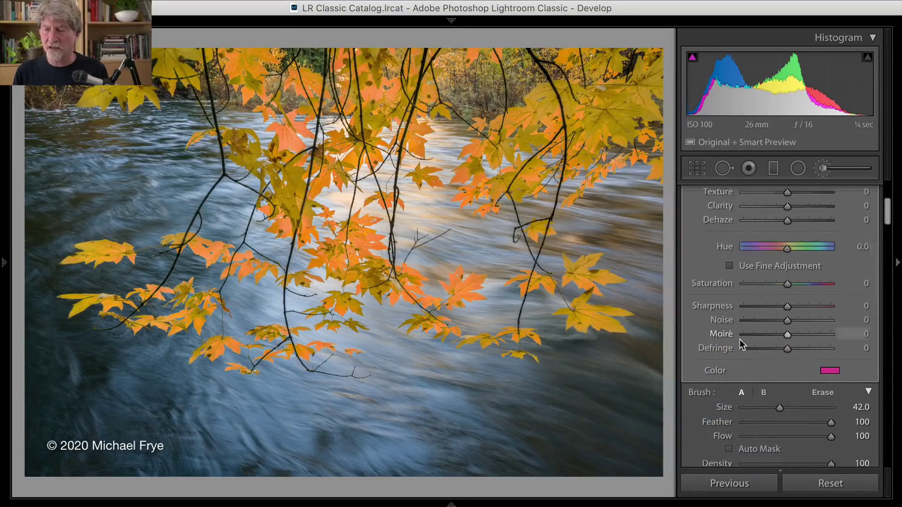
{"action": "scroll", "coordinate": [740, 350], "scroll_direction": "down", "scroll_amount": 1}
{"action": "left_click", "coordinate": [699, 424]}
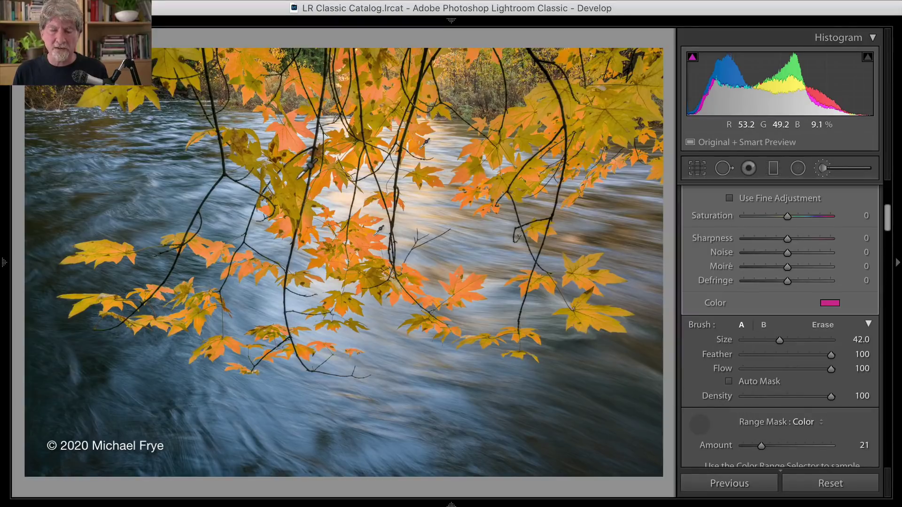
{"action": "left_click", "coordinate": [296, 178], "text": "shift"}
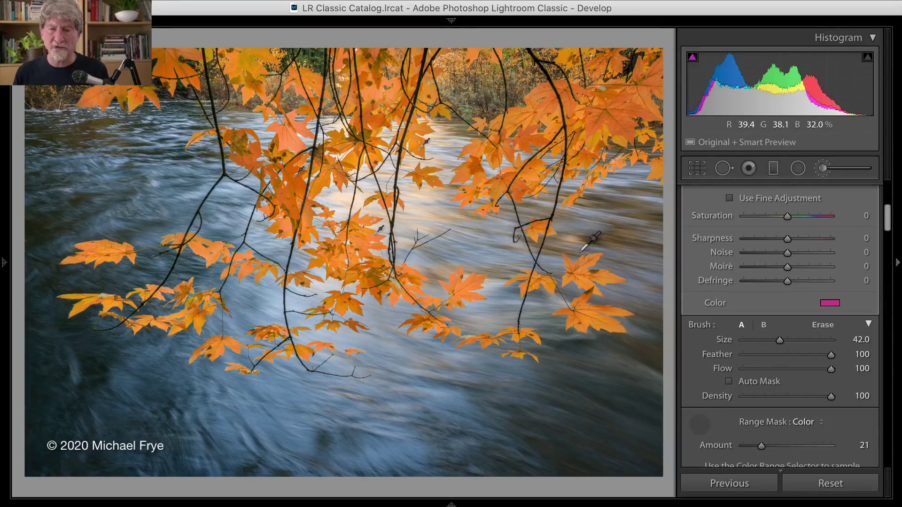
{"action": "left_click", "coordinate": [701, 423]}
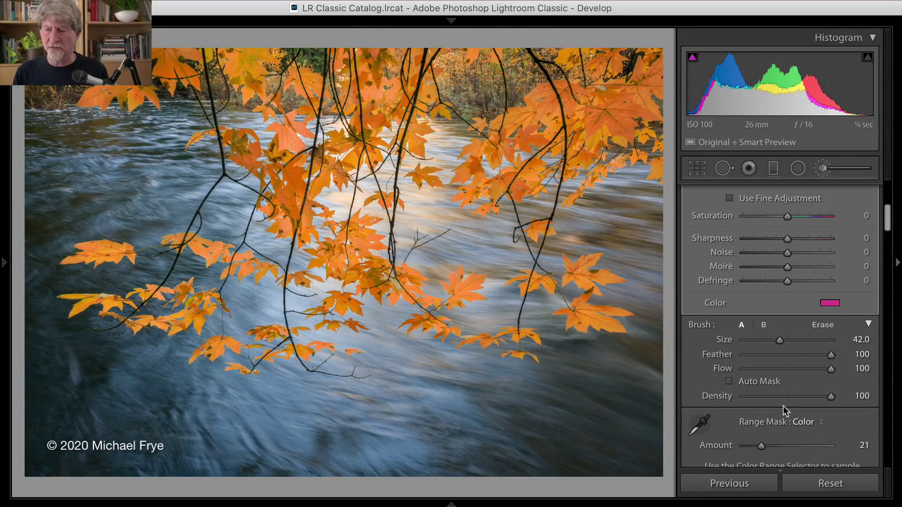
- Clear the color tint and restore it for comparison, and shift it to red with hue 355 and saturation 96%
{"action": "double_click", "coordinate": [713, 304]}
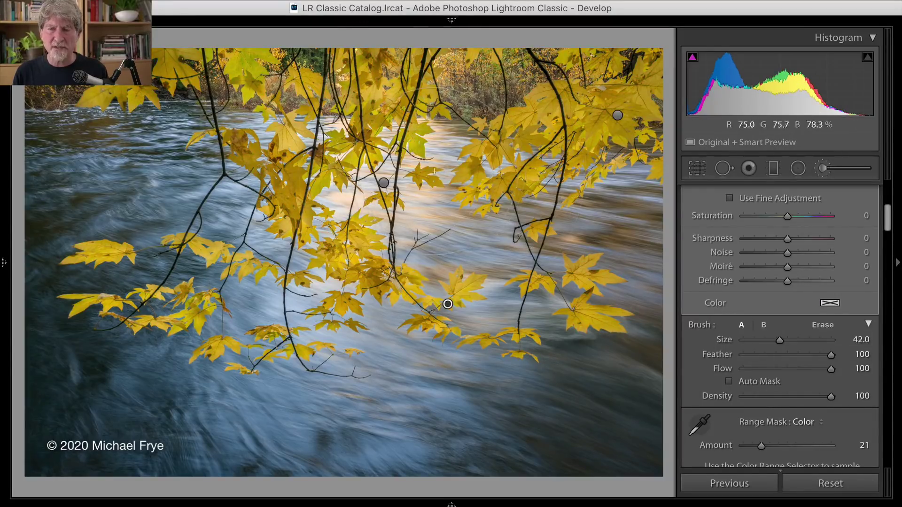
{"action": "key", "text": "super+z"}
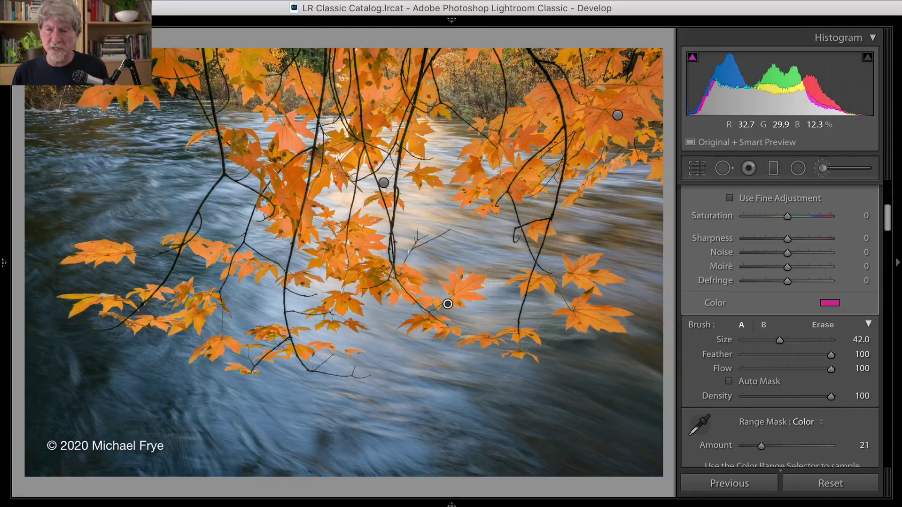
{"action": "left_click", "coordinate": [829, 303]}
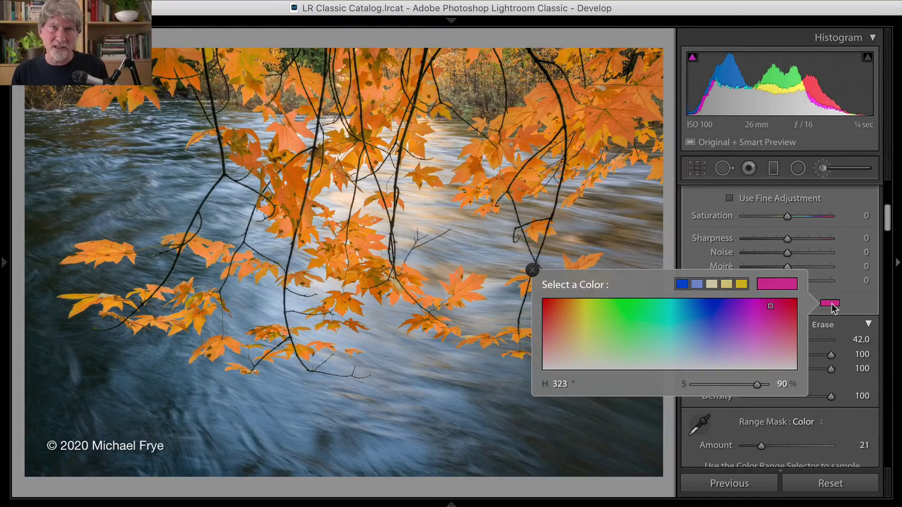
{"action": "left_click", "coordinate": [778, 302]}
{"action": "mouse_move", "coordinate": [779, 302]}
{"action": "left_mouse_down"}
{"action": "mouse_move", "coordinate": [769, 301]}
{"action": "mouse_move", "coordinate": [804, 291]}
{"action": "left_mouse_up"}
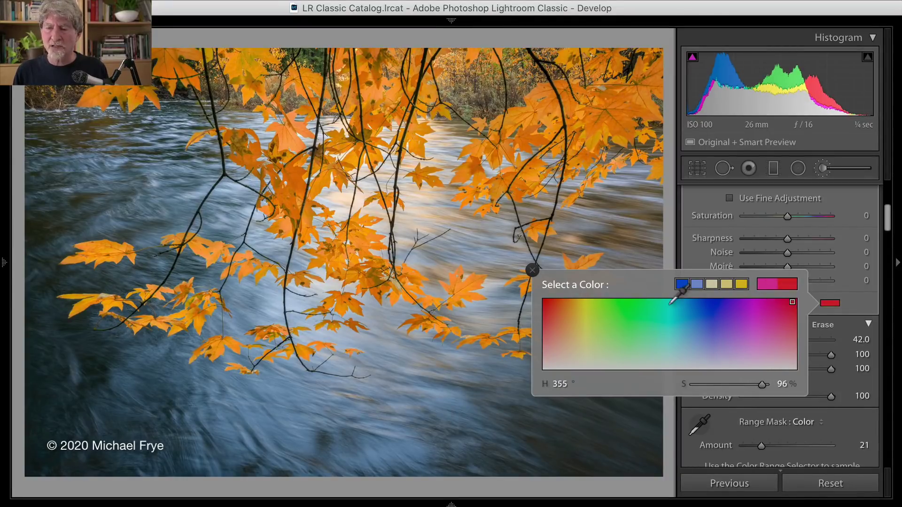
- Try tints of hue 4, blue hue 241 and green hue 120 on the leaves, return to red, and clear the tint
{"action": "left_click", "coordinate": [546, 302]}
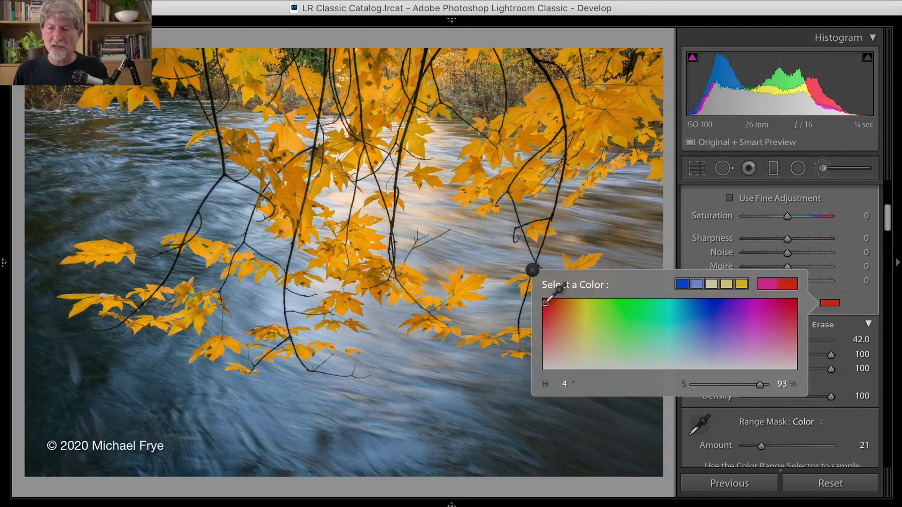
{"action": "left_click", "coordinate": [712, 307]}
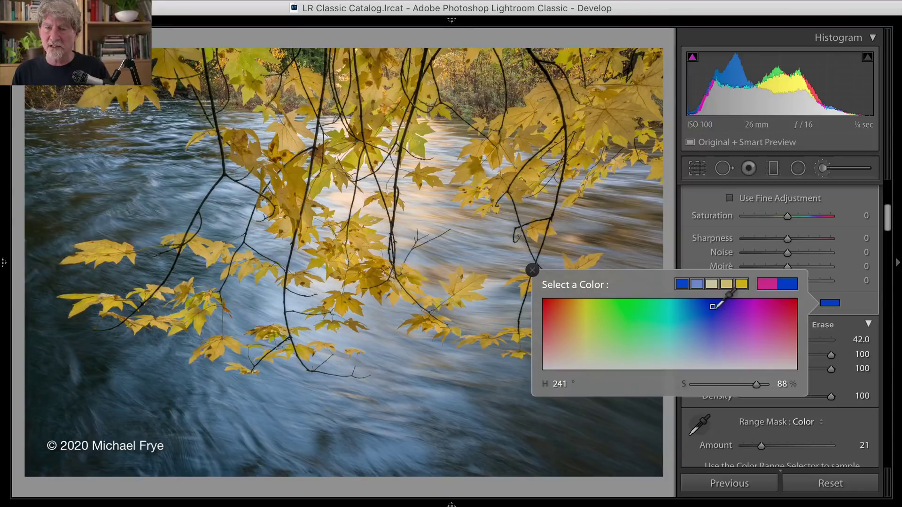
{"action": "left_click", "coordinate": [626, 305]}
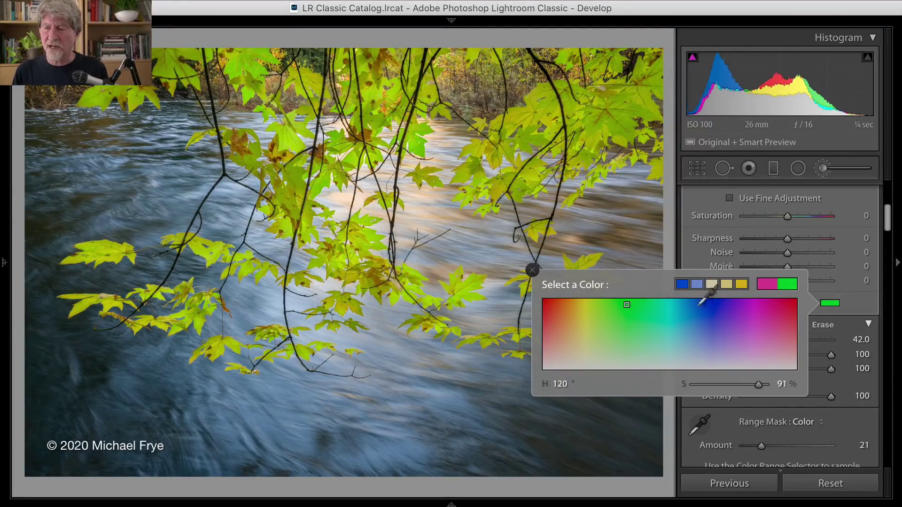
{"action": "left_click", "coordinate": [787, 304]}
{"action": "left_click_drag", "start_coordinate": [788, 304], "coordinate": [791, 302]}
{"action": "left_click", "coordinate": [532, 270]}
{"action": "double_click", "coordinate": [711, 305]}
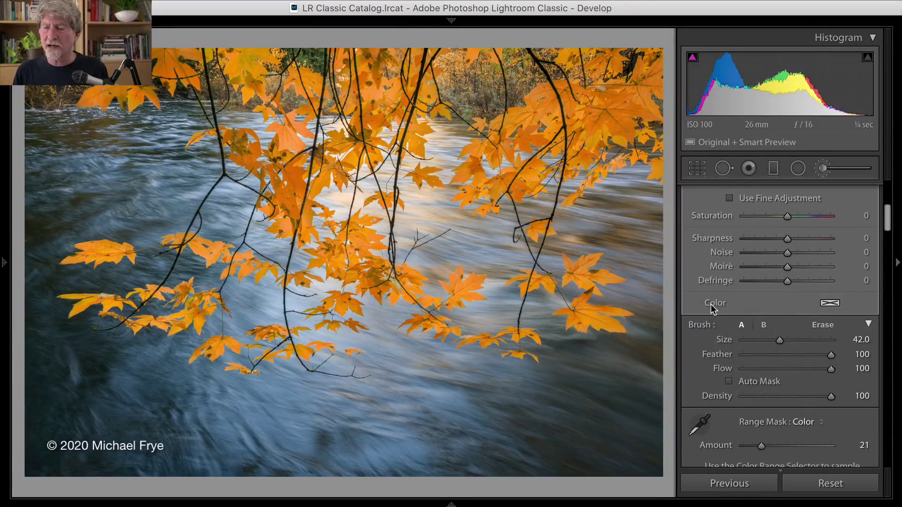
- Set the brush Hue to -46.2 to turn the masked leaves red
{"action": "scroll", "coordinate": [799, 304], "scroll_direction": "up", "scroll_amount": 5}
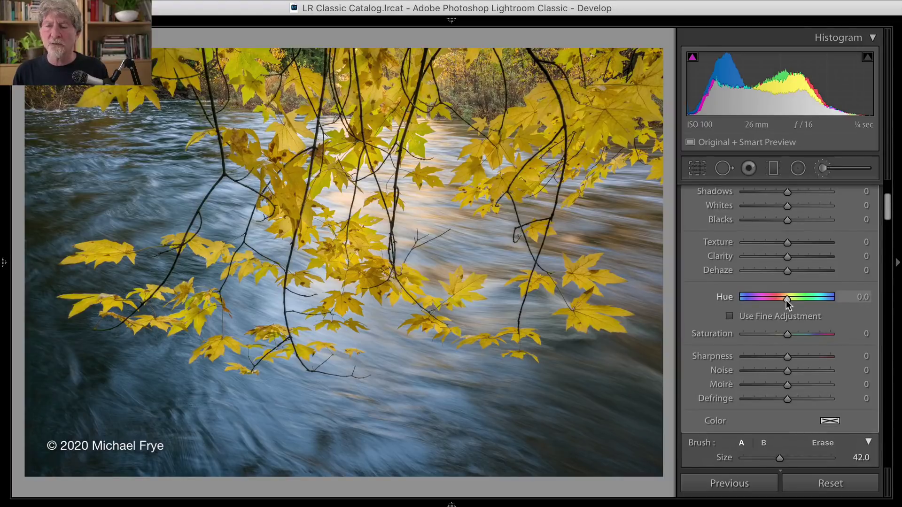
{"action": "left_click_drag", "start_coordinate": [786, 300], "coordinate": [774, 301]}
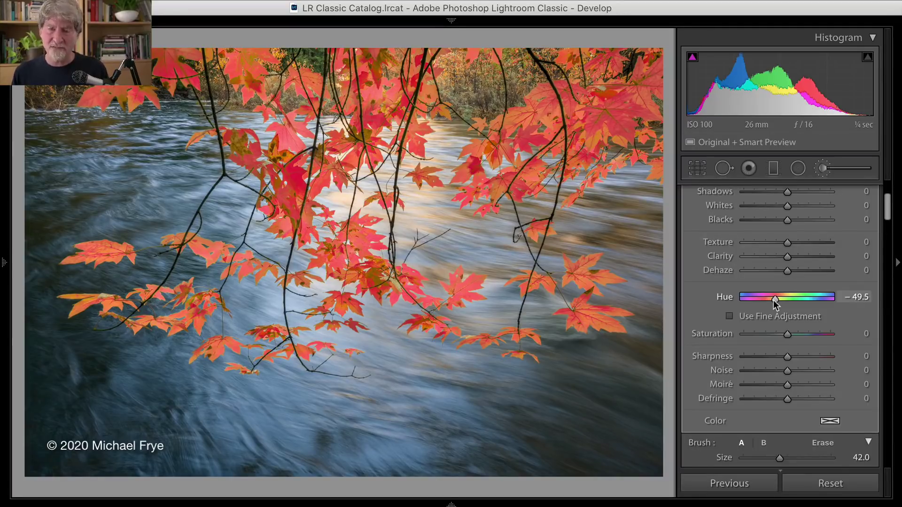
{"action": "mouse_move", "coordinate": [773, 300]}
{"action": "left_mouse_down"}
{"action": "mouse_move", "coordinate": [742, 300]}
{"action": "mouse_move", "coordinate": [815, 300]}
{"action": "mouse_move", "coordinate": [773, 300]}
{"action": "left_mouse_up"}
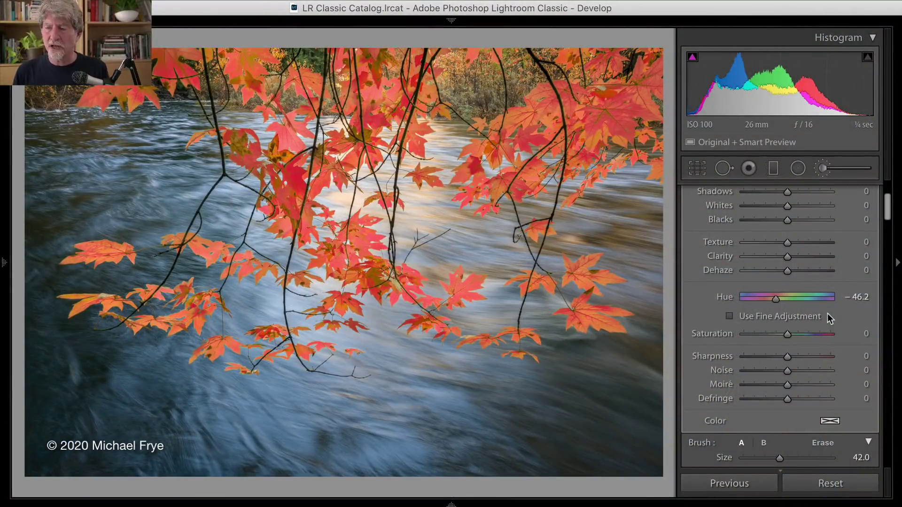
- Leave the adjustment brush and switch to the next photo, the cloud scene
{"action": "left_click", "coordinate": [822, 168]}
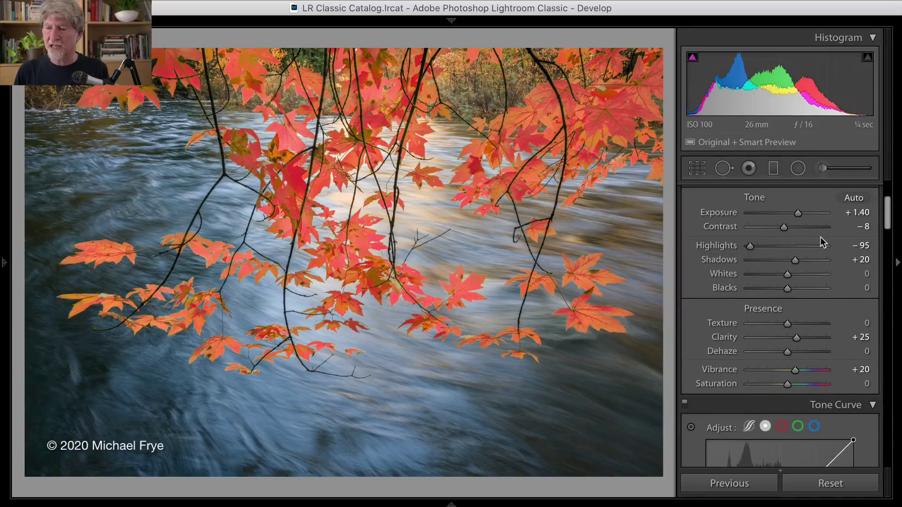
{"action": "key", "text": "Right"}
{"action": "scroll", "coordinate": [808, 354], "scroll_direction": "down", "scroll_amount": 5}
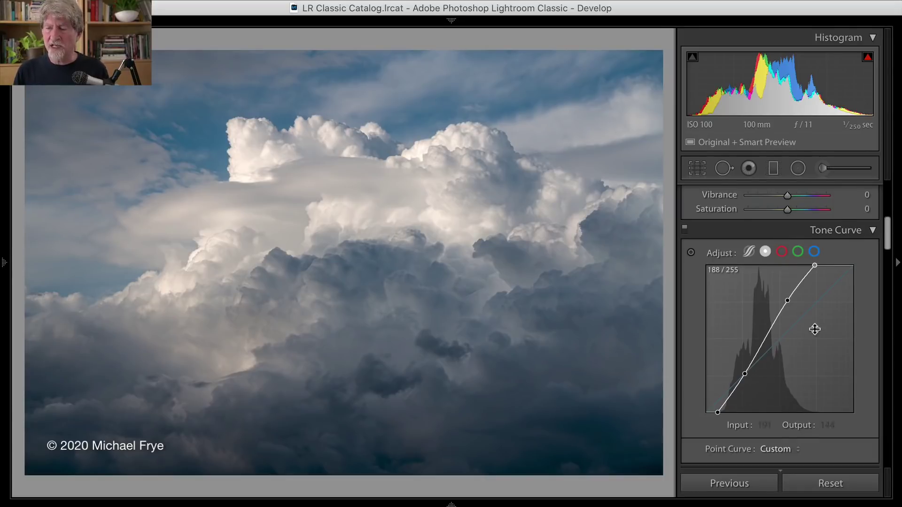
- Compare the parametric curve and its region controls with the point curve in the Tone Curve settings
{"action": "scroll", "coordinate": [822, 394], "scroll_direction": "down", "scroll_amount": 2}
{"action": "scroll", "coordinate": [822, 394], "scroll_direction": "down", "scroll_amount": 1}
{"action": "scroll", "coordinate": [822, 394], "scroll_direction": "up", "scroll_amount": 1}
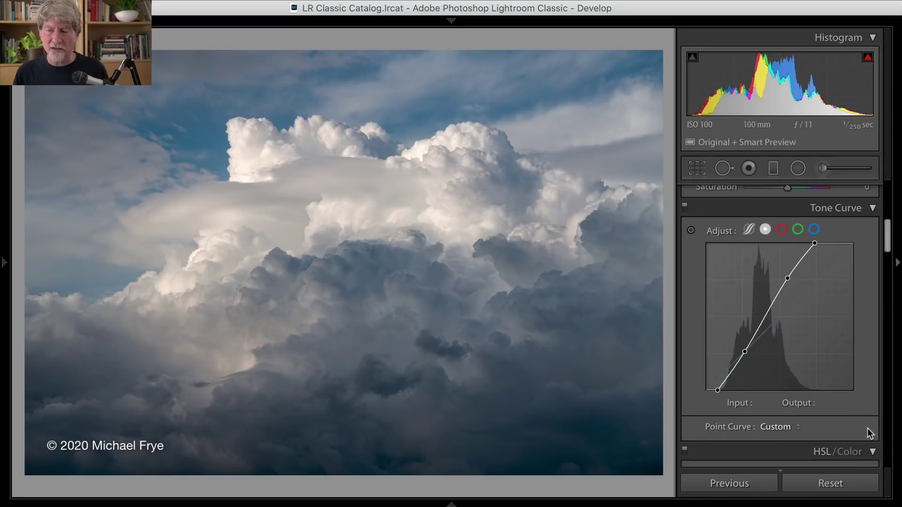
{"action": "left_click", "coordinate": [749, 230]}
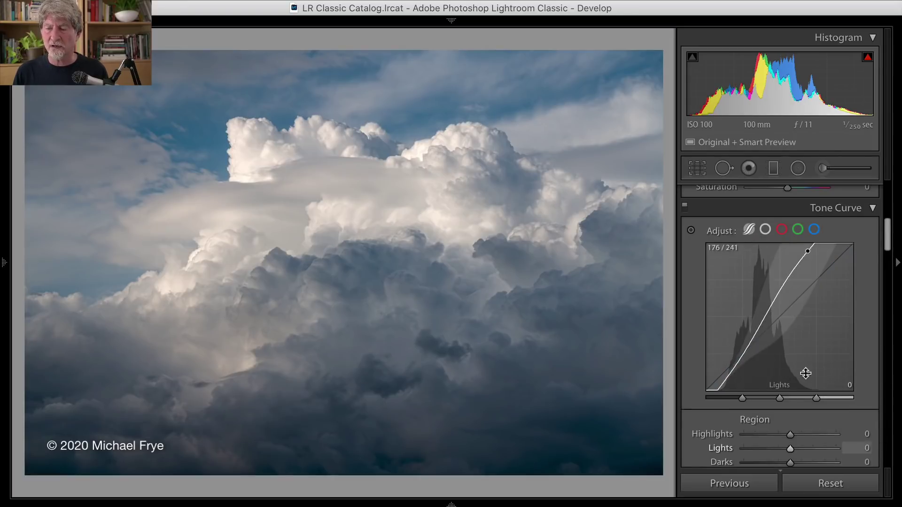
{"action": "scroll", "coordinate": [806, 373], "scroll_direction": "down", "scroll_amount": 2}
{"action": "scroll", "coordinate": [806, 373], "scroll_direction": "up", "scroll_amount": 1}
{"action": "scroll", "coordinate": [805, 373], "scroll_direction": "up", "scroll_amount": 1}
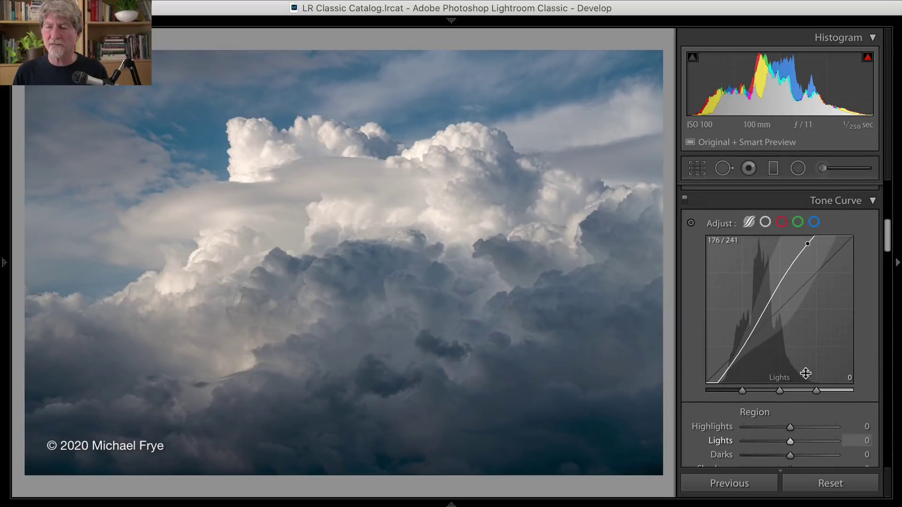
{"action": "left_click", "coordinate": [765, 224]}
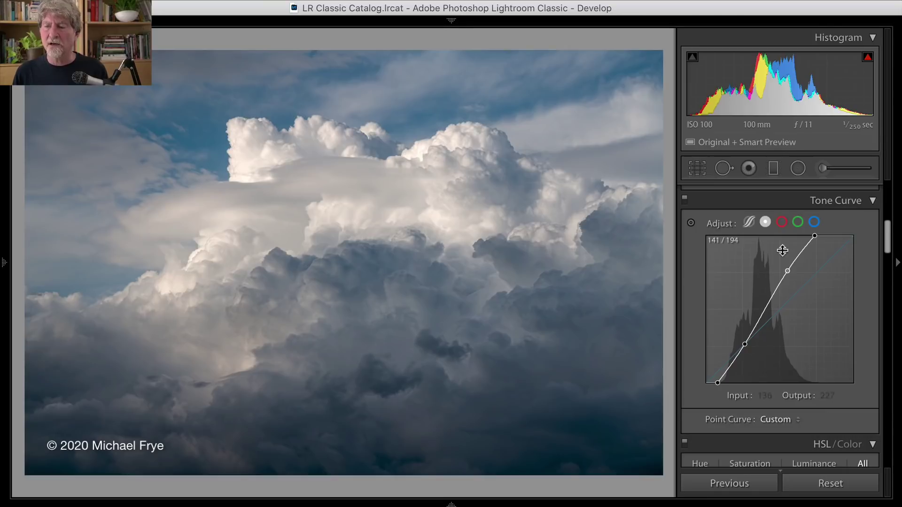
- View the red and green channel curves, and return to the point curve
{"action": "left_click", "coordinate": [781, 223]}
{"action": "left_click", "coordinate": [798, 223]}
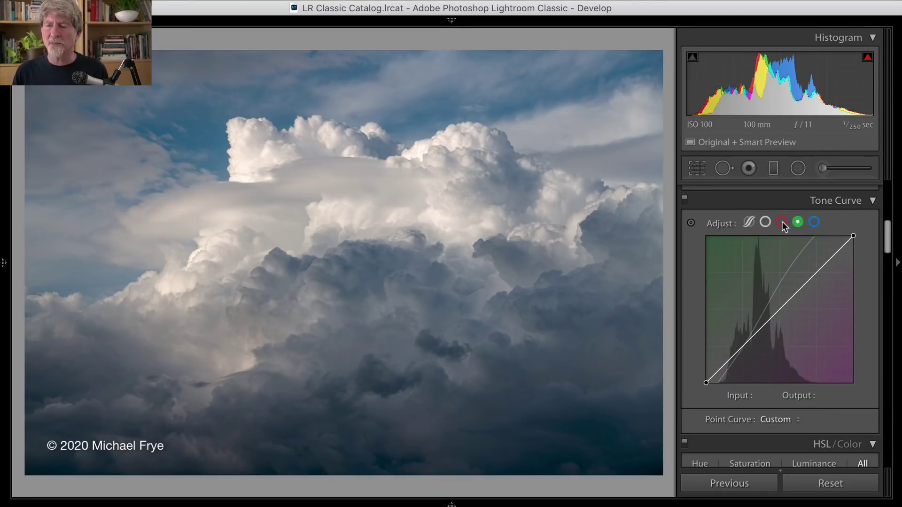
{"action": "left_click", "coordinate": [781, 223]}
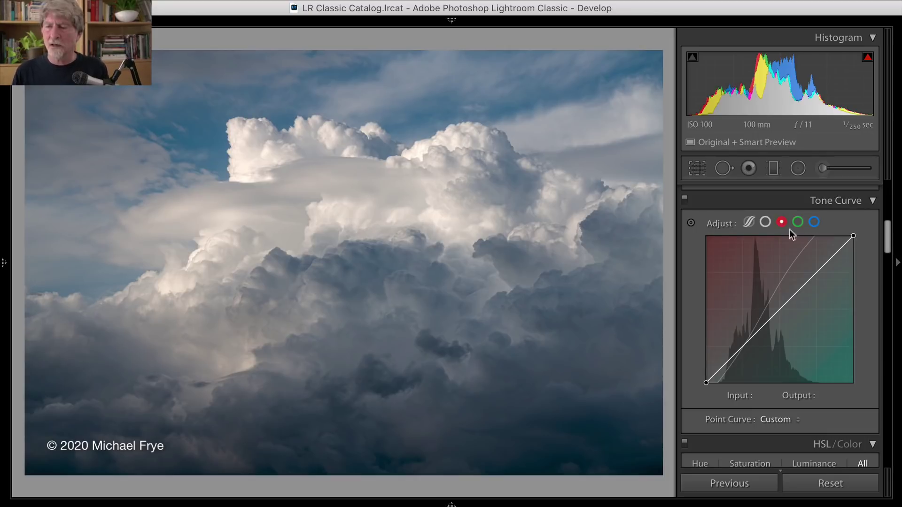
{"action": "left_click", "coordinate": [765, 224]}
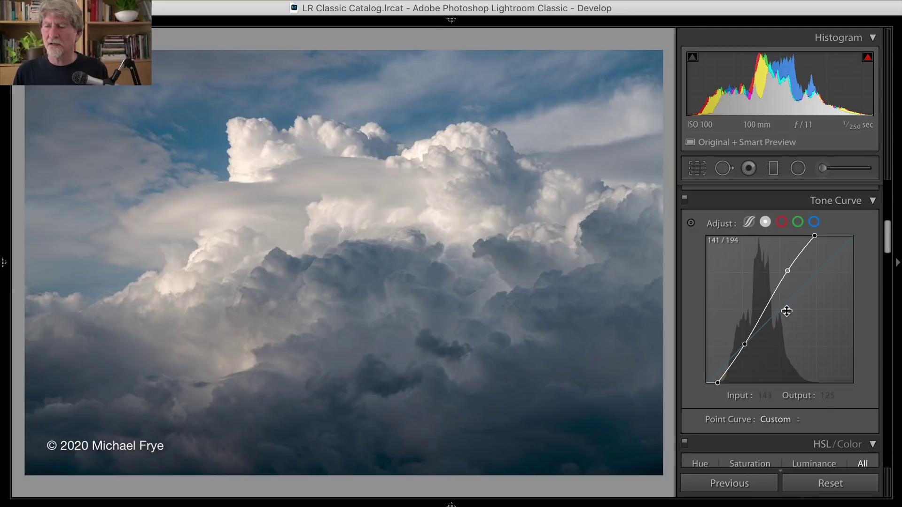
- Turn off Show All Curves and bend the red channel curve upward to output 165 at input 143
{"action": "right_click", "coordinate": [734, 288]}
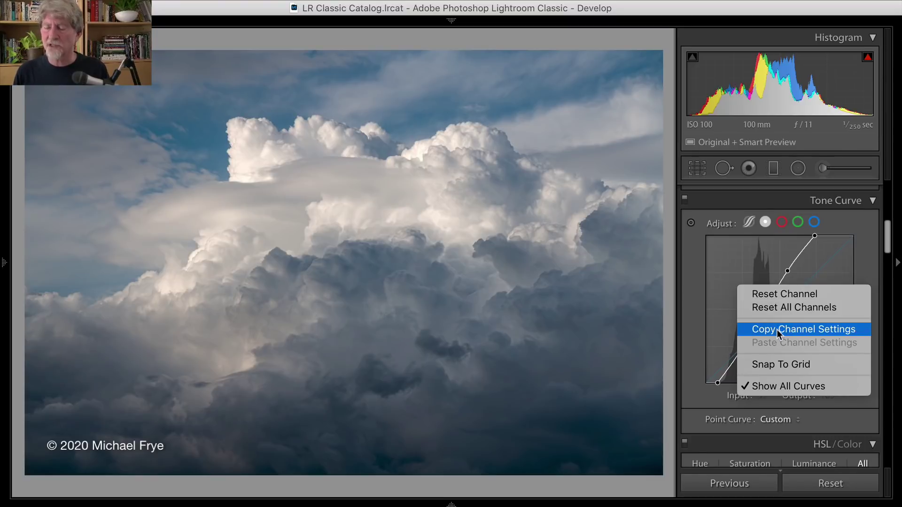
{"action": "left_click", "coordinate": [812, 385]}
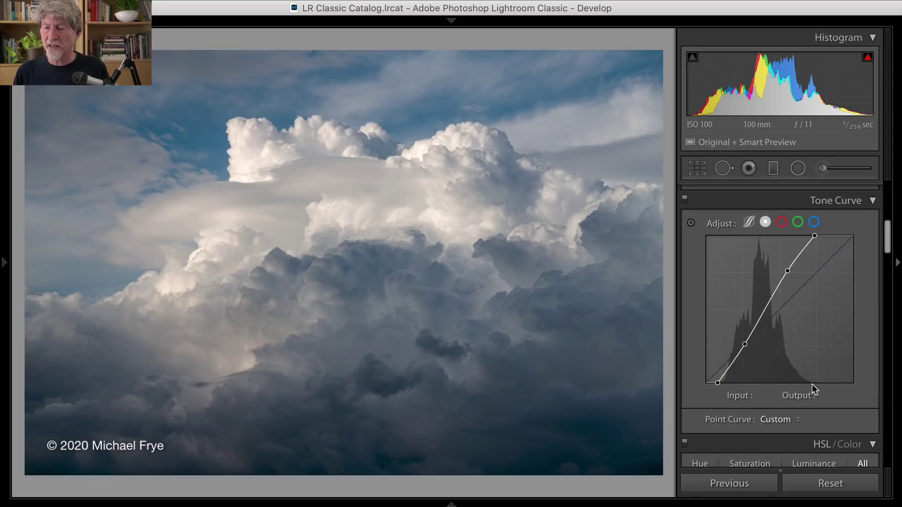
{"action": "left_click", "coordinate": [782, 223]}
{"action": "left_click_drag", "start_coordinate": [788, 288], "coordinate": [793, 287]}
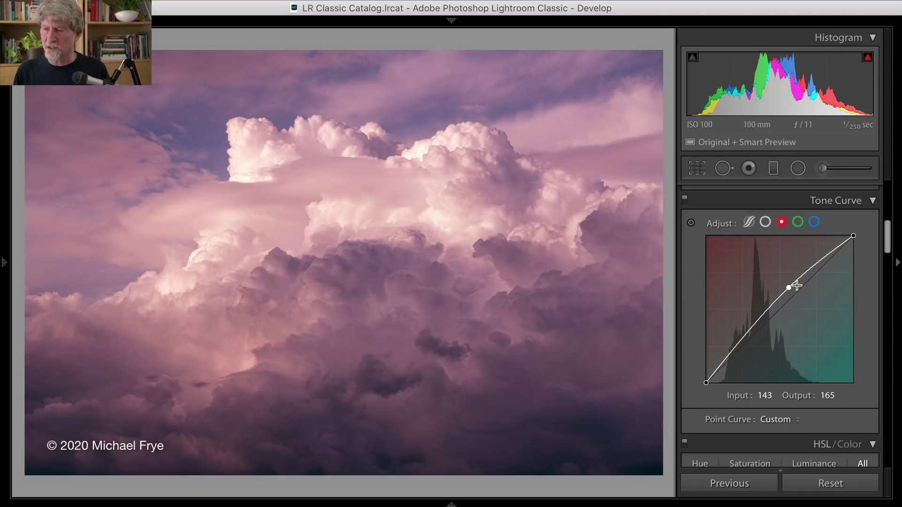
- Turn Show All Curves back on from the point curve, and undo the red channel adjustment
{"action": "left_click", "coordinate": [764, 222]}
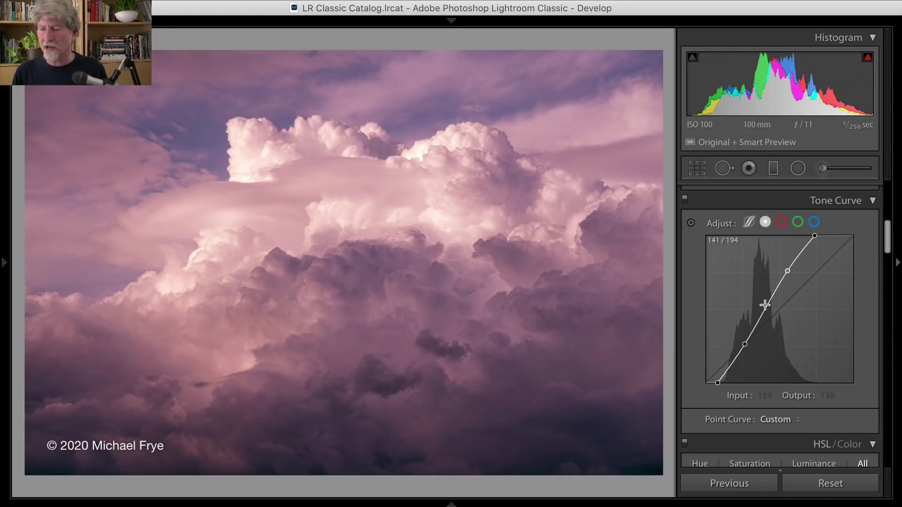
{"action": "right_click", "coordinate": [748, 288]}
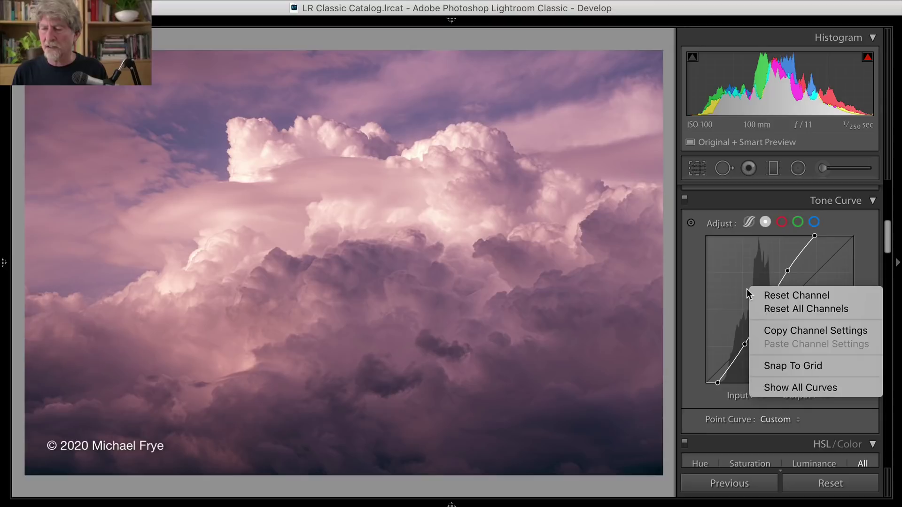
{"action": "left_click", "coordinate": [788, 388]}
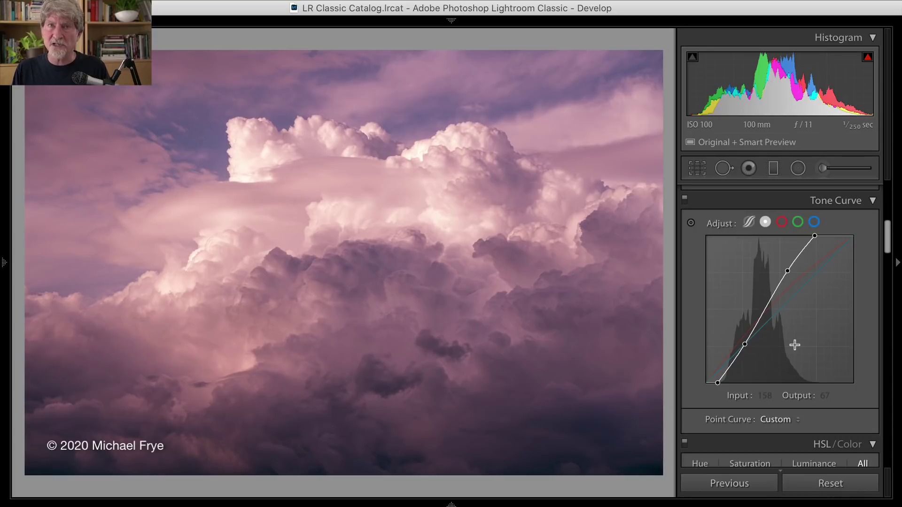
{"action": "key", "text": "super+z"}
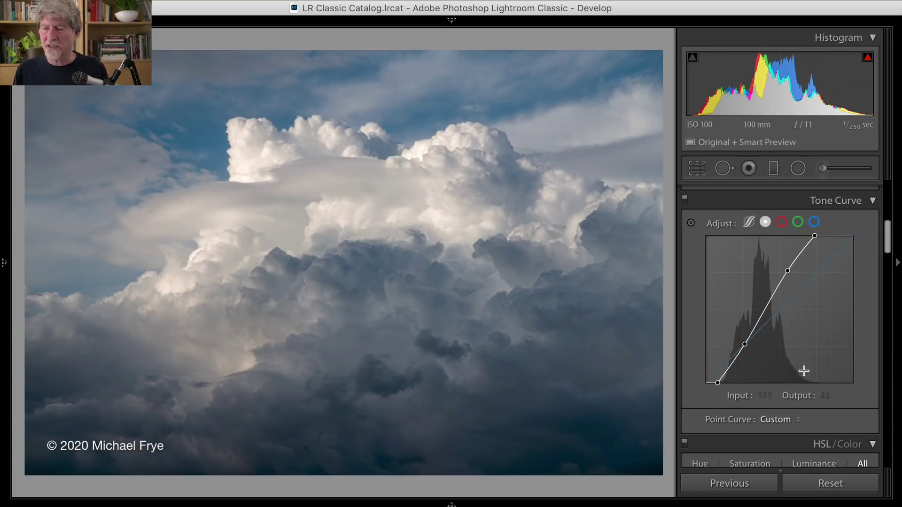
- Apply the Linear point curve preset to the cloud photo and undo it
{"action": "right_click", "coordinate": [788, 329]}
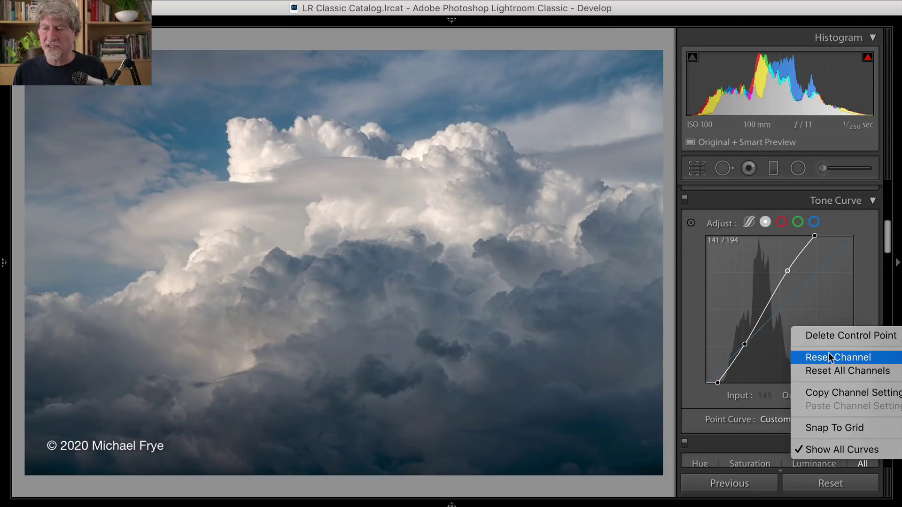
{"action": "left_click", "coordinate": [815, 313]}
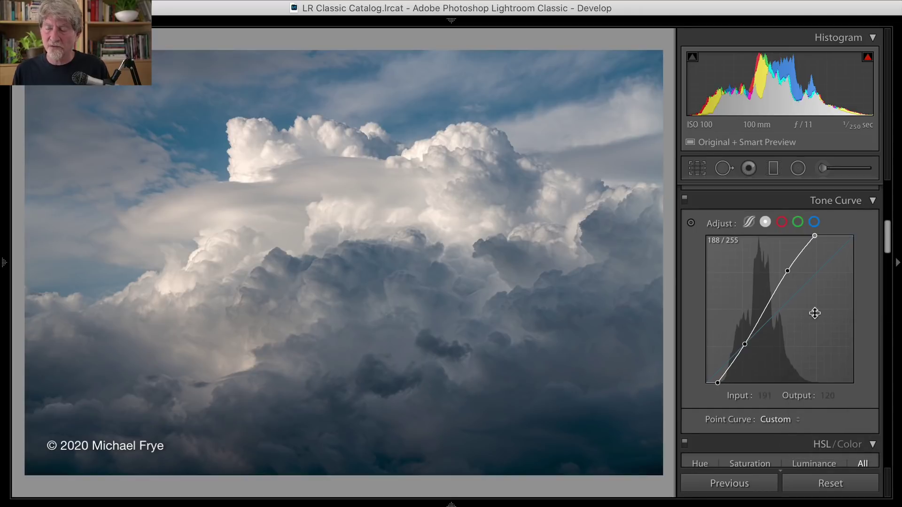
{"action": "left_click", "coordinate": [774, 419]}
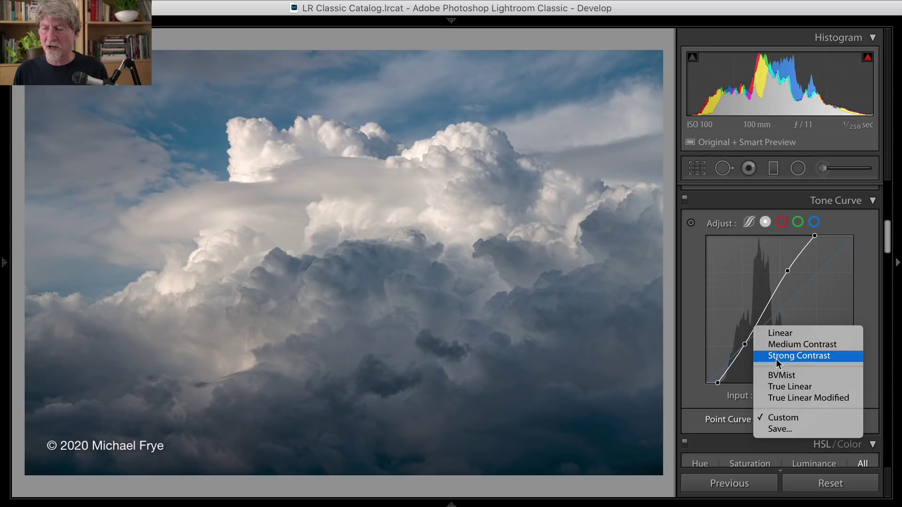
{"action": "left_click", "coordinate": [773, 337]}
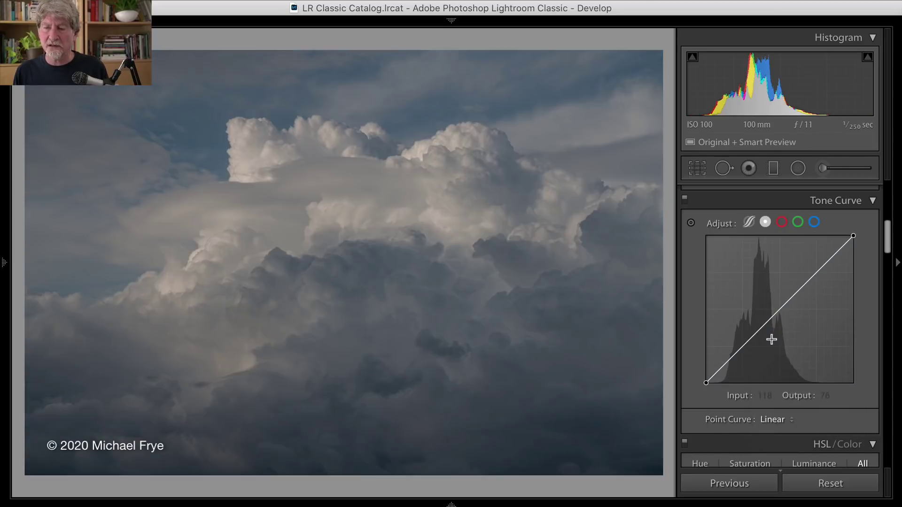
{"action": "key", "text": "super+z"}
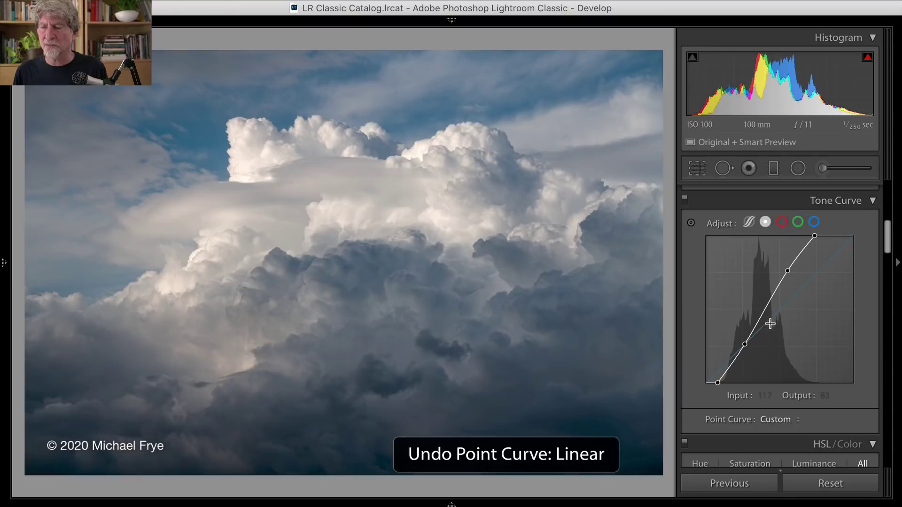
- Reset the point curve channel and undo the reset
{"action": "right_click", "coordinate": [810, 307]}
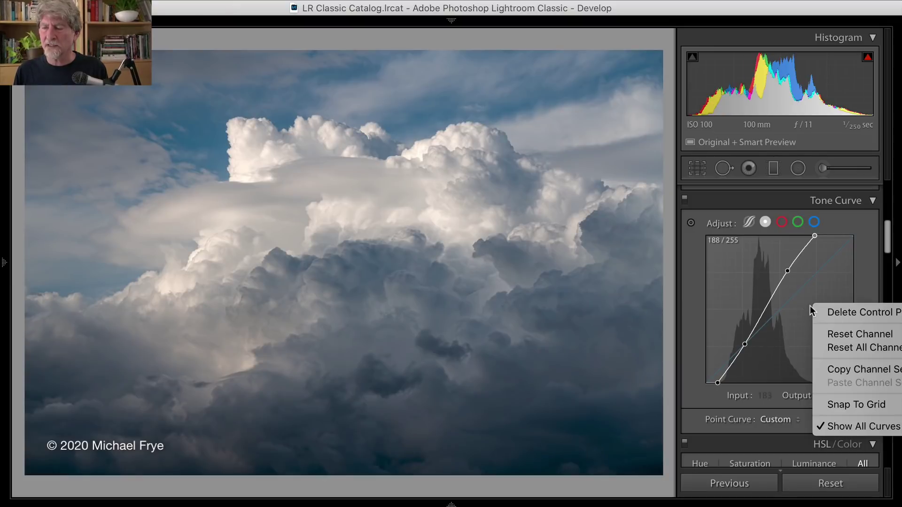
{"action": "left_click", "coordinate": [831, 334]}
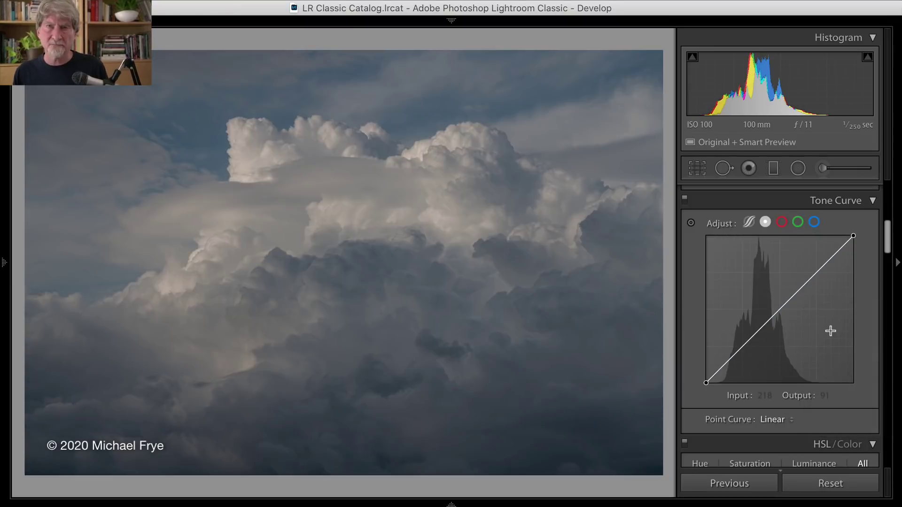
{"action": "key", "text": "super+z"}
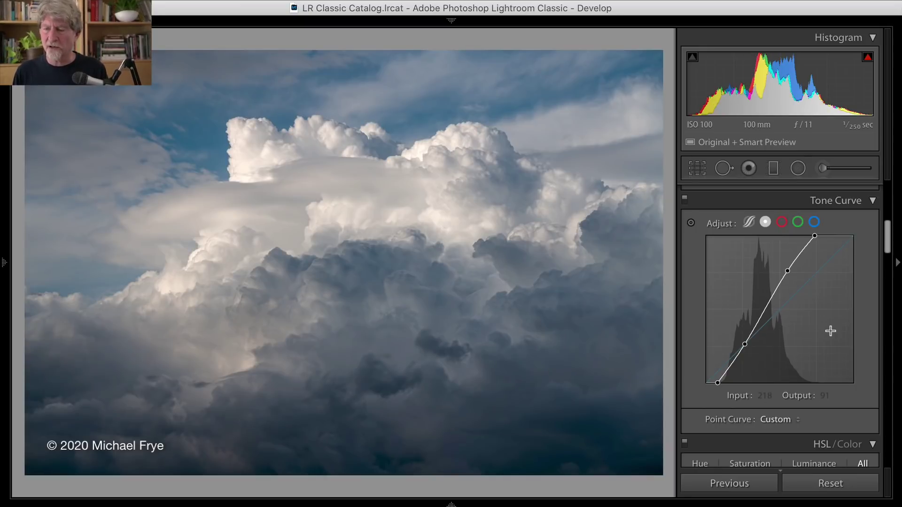
- Move the point curve's upper control point to input 139 and set its output to 197
{"action": "left_click_drag", "start_coordinate": [787, 271], "coordinate": [782, 267]}
{"action": "left_click", "coordinate": [765, 395]}
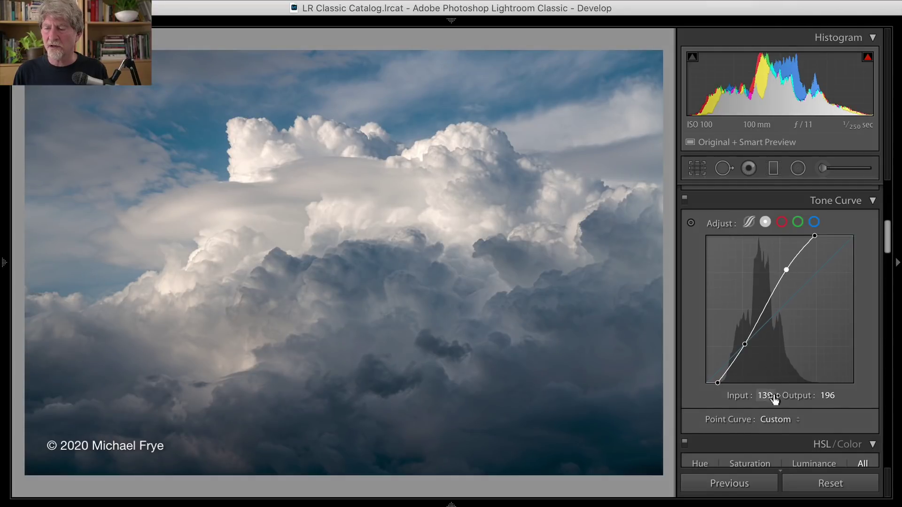
{"action": "left_click", "coordinate": [828, 395]}
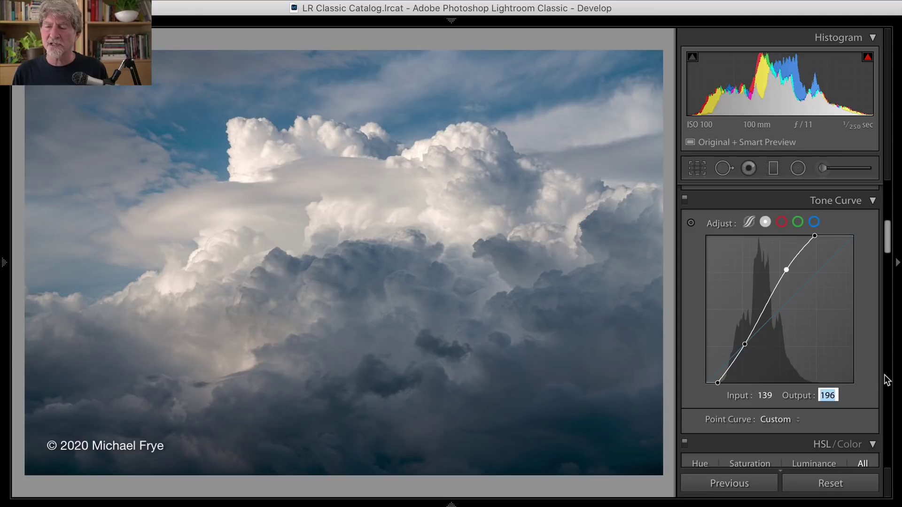
{"action": "key", "text": "Return"}
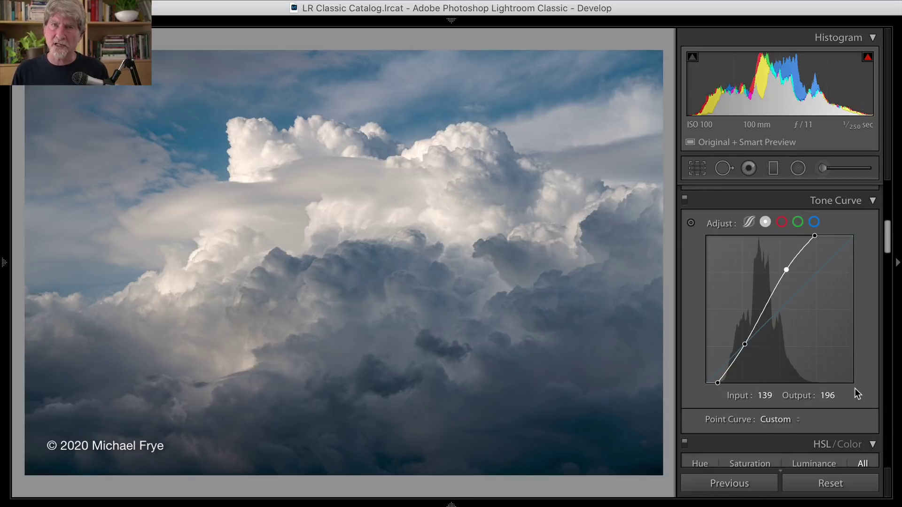
{"action": "left_click", "coordinate": [827, 396]}
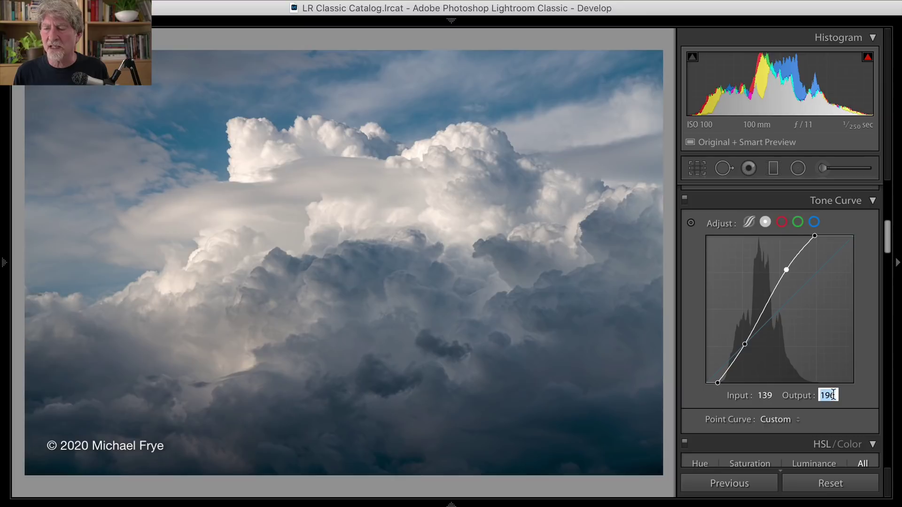
{"action": "type", "text": "197"}
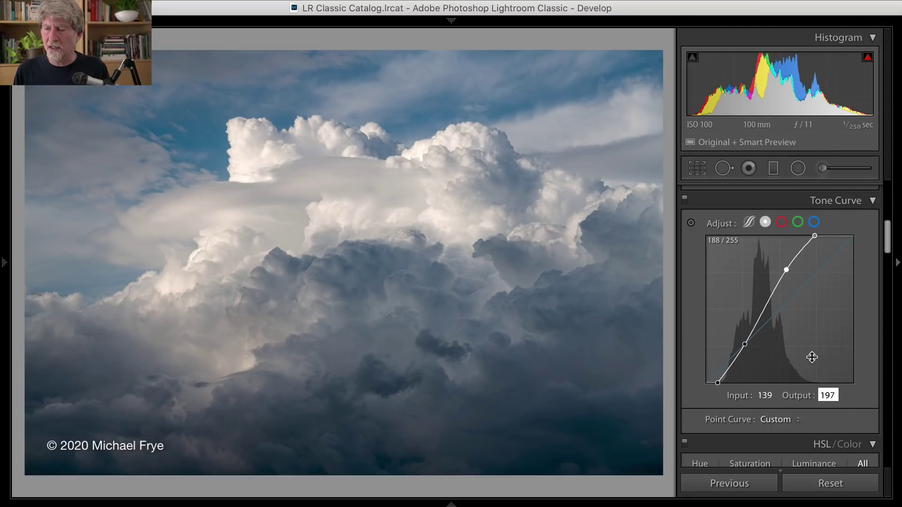
{"action": "key", "text": "Return"}
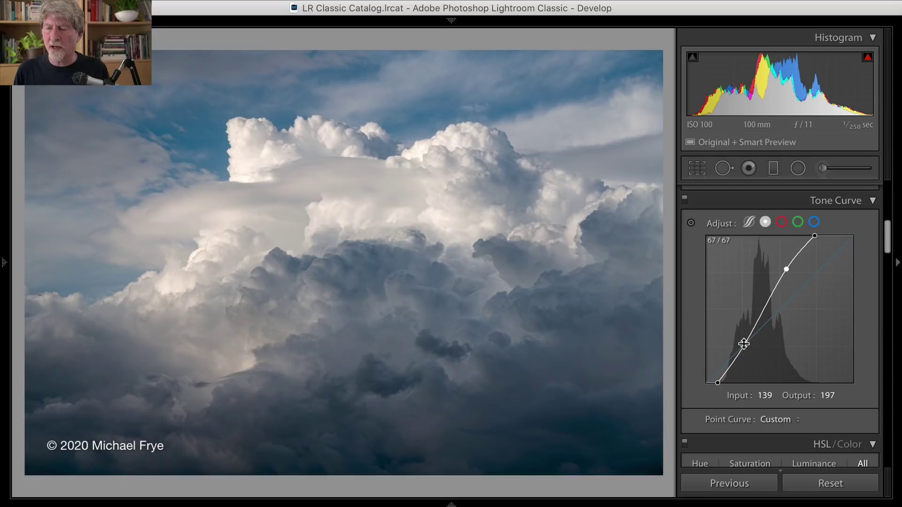
- Move the point curve's lower control point to output 71 and set its input to 71
{"action": "left_click_drag", "start_coordinate": [743, 345], "coordinate": [746, 342]}
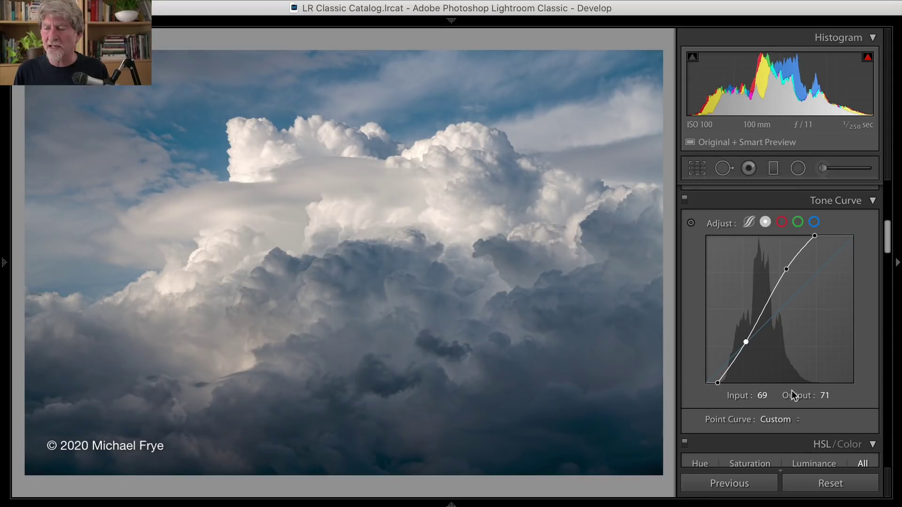
{"action": "left_click", "coordinate": [765, 396]}
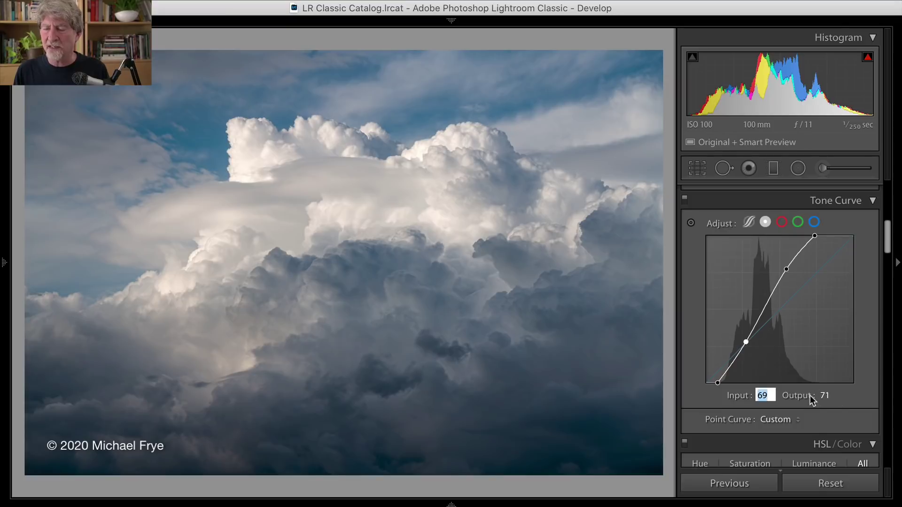
{"action": "type", "text": "71"}
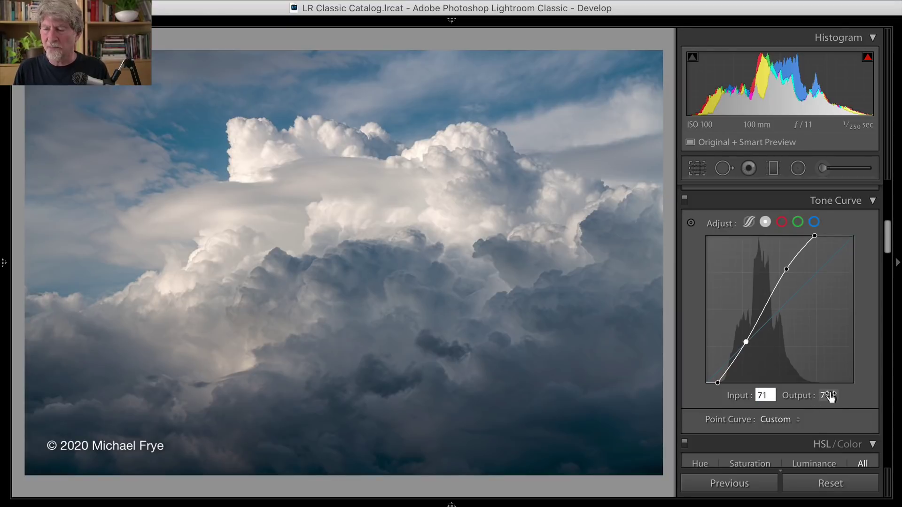
{"action": "key", "text": "Return"}
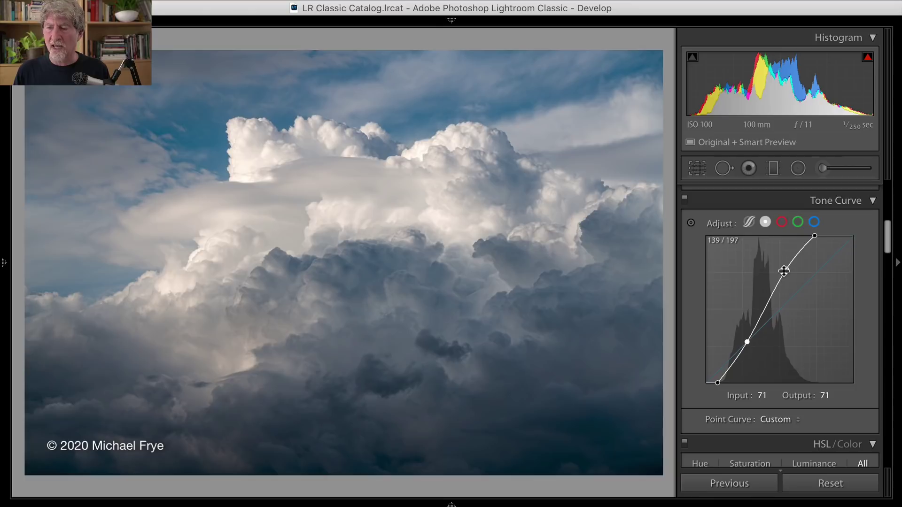
- Nudge the output of the upper control point at input 139 up and down, ending at 209
{"action": "key", "text": "Up"}
{"action": "key", "text": "Up"}
{"action": "key", "text": "Up"}
{"action": "key", "text": "Up"}
{"action": "key", "text": "Up"}
{"action": "key", "text": "Up"}
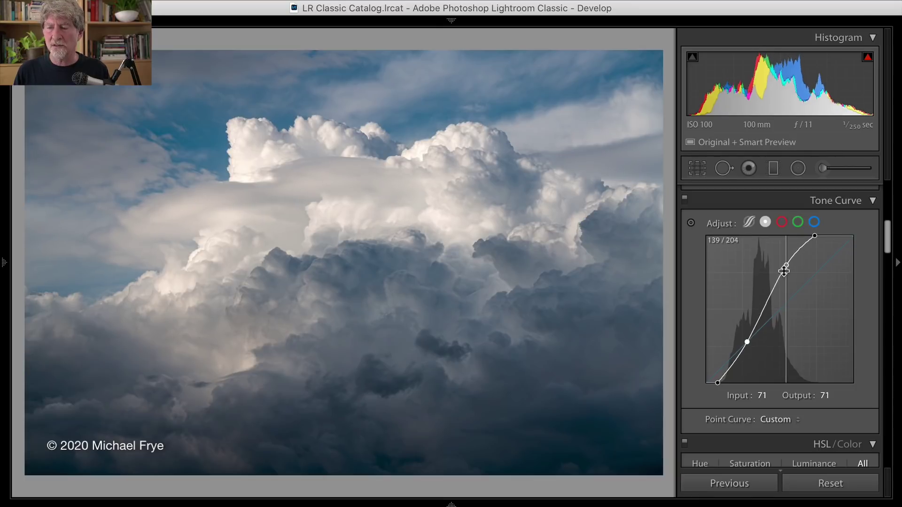
{"action": "key", "text": "Up"}
{"action": "key", "text": "Up"}
{"action": "key", "text": "Down"}
{"action": "key", "text": "Down"}
{"action": "key", "text": "Down"}
{"action": "key", "text": "Down"}
{"action": "key", "text": "Down"}
{"action": "key", "text": "Down"}
{"action": "key", "text": "Down"}
{"action": "key", "text": "Down"}
{"action": "key", "text": "Down"}
{"action": "key", "text": "Up"}
{"action": "key", "text": "Up"}
{"action": "key", "text": "Up"}
{"action": "key", "text": "Up"}
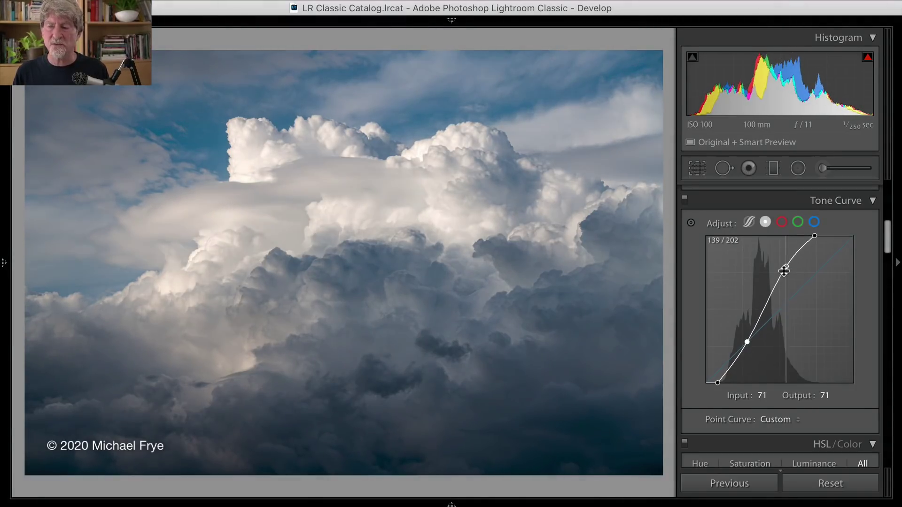
{"action": "key", "text": "Up"}
{"action": "key", "text": "Up"}
{"action": "key", "text": "Up"}
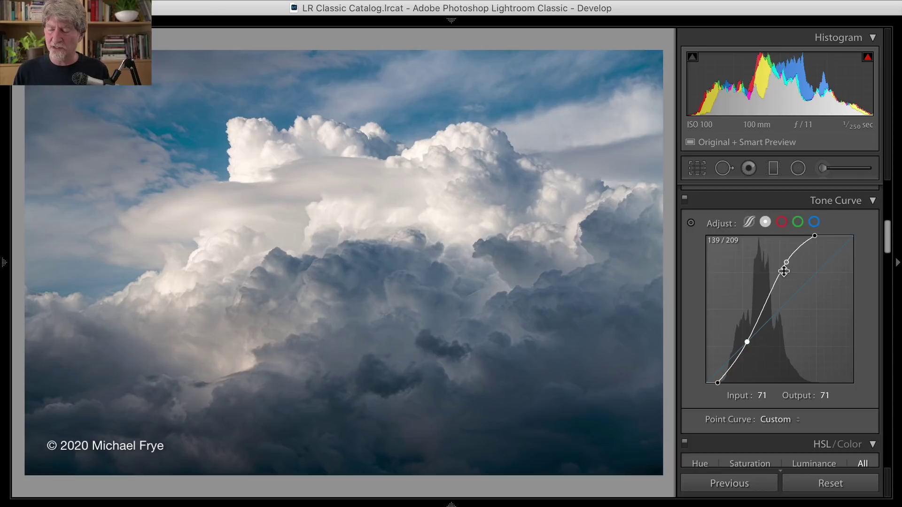
- Switch to the neighbouring autumn leaves photo and return to the cloud photo
{"action": "key", "text": "Right"}
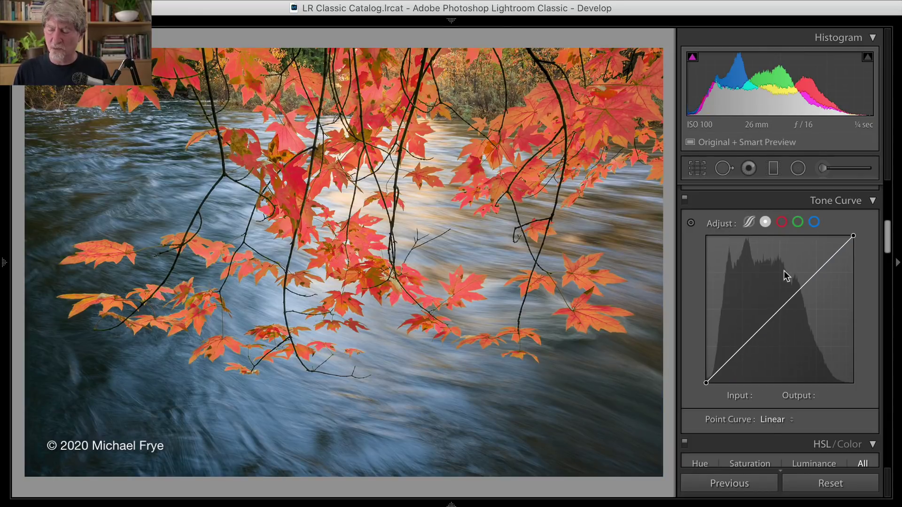
{"action": "key", "text": "Left"}
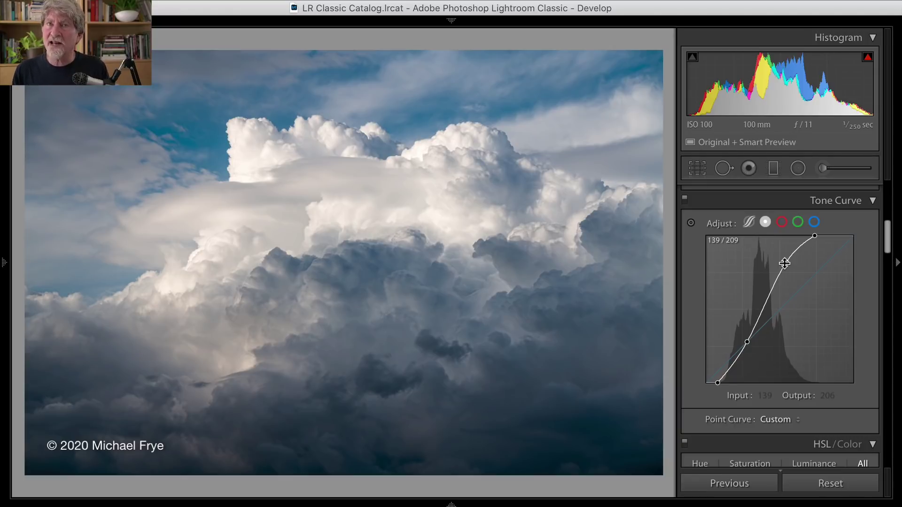
{"action": "left_click", "coordinate": [784, 263]}
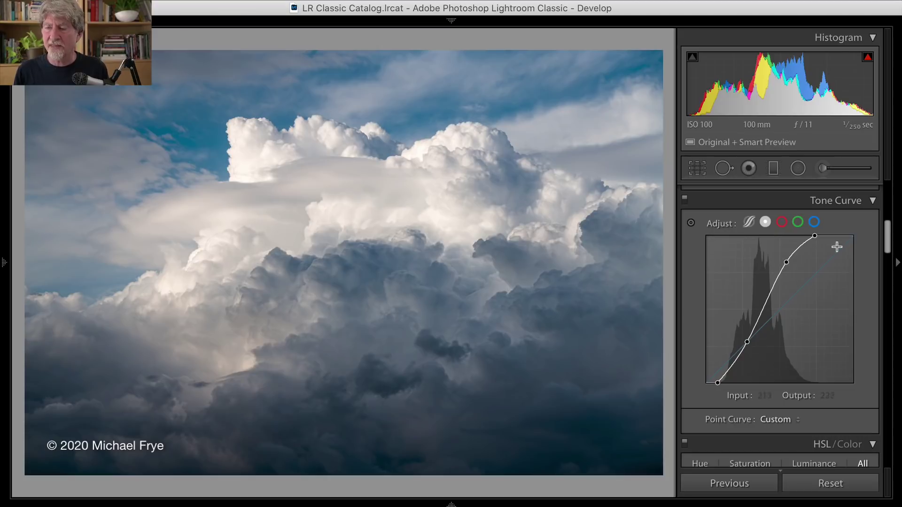
{"action": "left_click_drag", "start_coordinate": [813, 236], "coordinate": [814, 236]}
{"action": "left_click", "coordinate": [716, 380]}
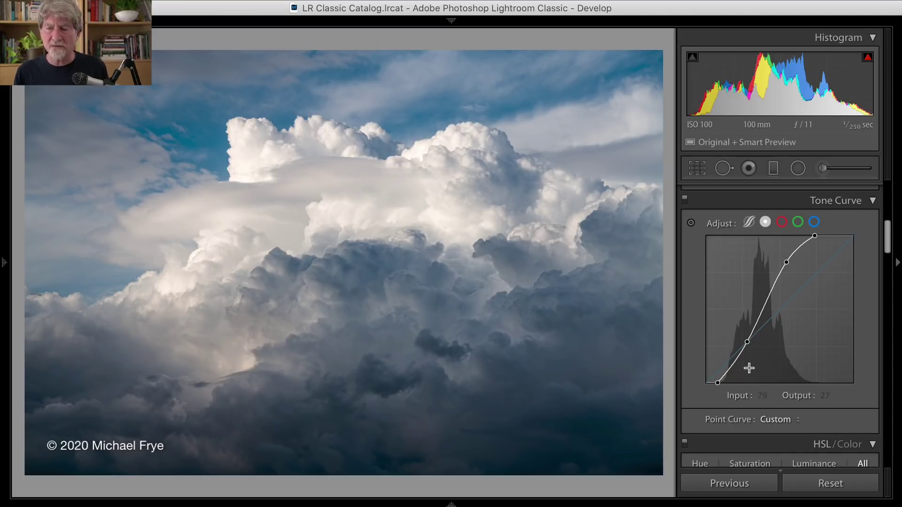
{"action": "mouse_move", "coordinate": [814, 236]}
{"action": "left_mouse_down"}
{"action": "mouse_move", "coordinate": [802, 235]}
{"action": "mouse_move", "coordinate": [814, 235]}
{"action": "left_mouse_up"}
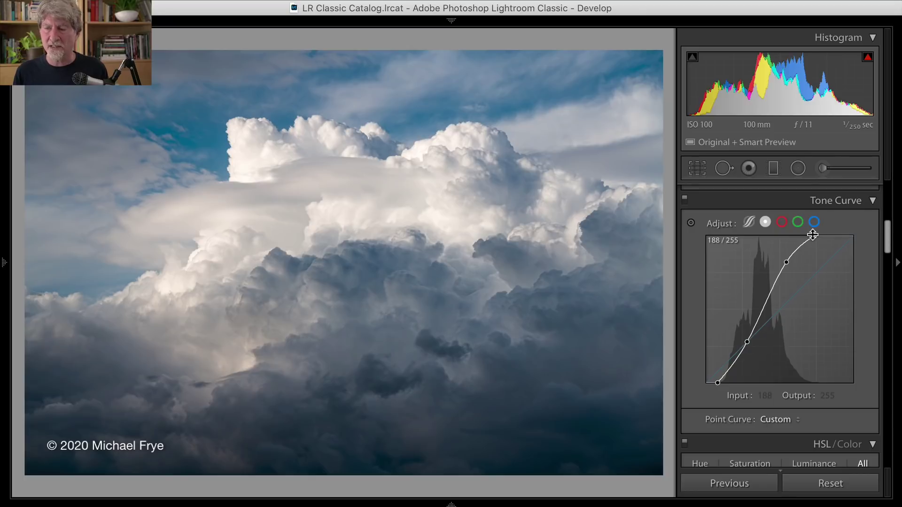
- Shift the point curve's white point to input 200, lower it to 157, and settle it at input 179, output 255
{"action": "mouse_move", "coordinate": [812, 235]}
{"action": "left_mouse_down"}
{"action": "mouse_move", "coordinate": [837, 234]}
{"action": "mouse_move", "coordinate": [821, 235]}
{"action": "left_mouse_up"}
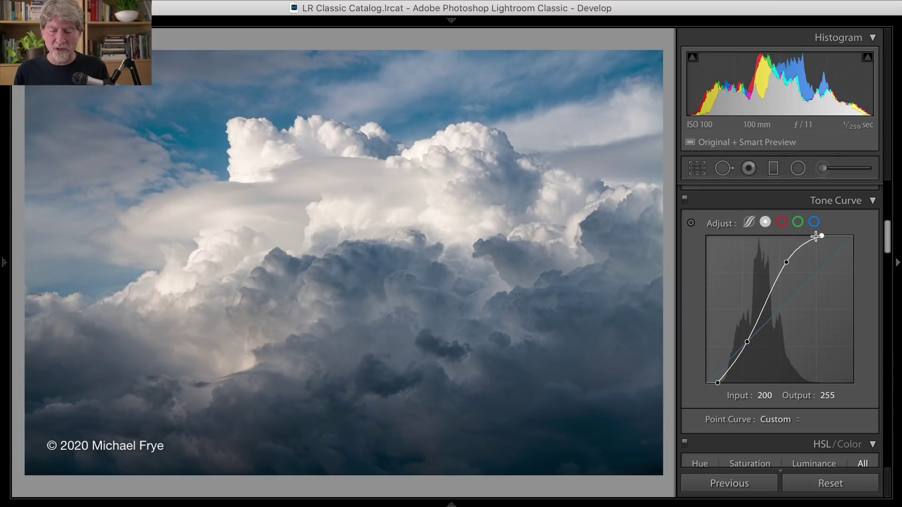
{"action": "left_click_drag", "start_coordinate": [821, 236], "coordinate": [792, 237]}
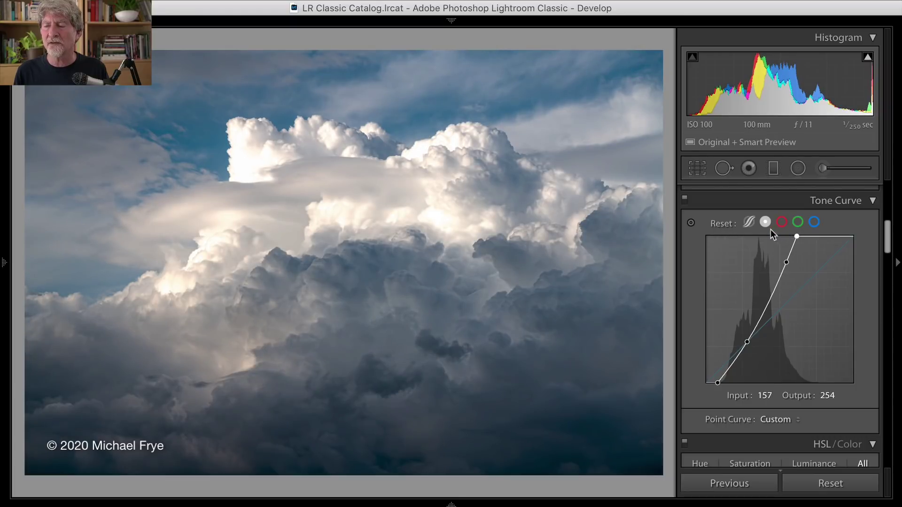
{"action": "left_click_drag", "start_coordinate": [794, 236], "coordinate": [879, 219]}
{"action": "left_click_drag", "start_coordinate": [806, 237], "coordinate": [840, 230]}
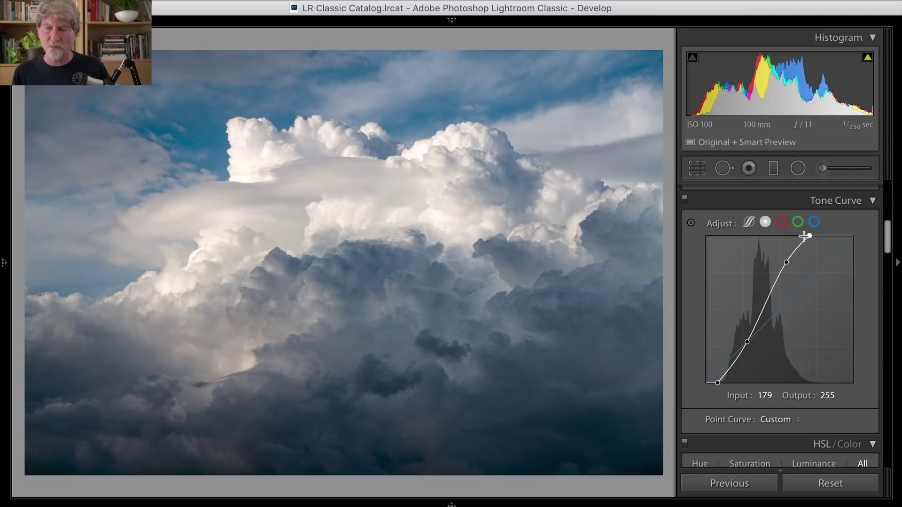